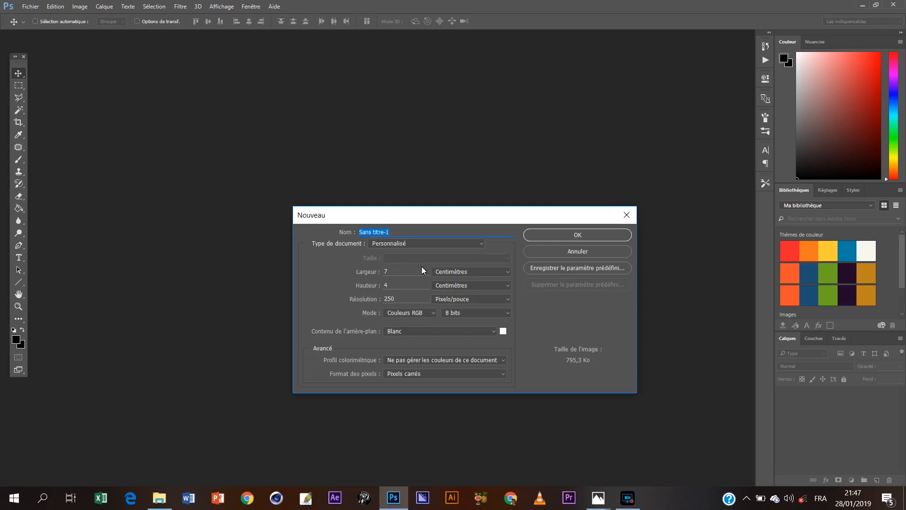
Create a new 7 × 4 centimetre RGB document at 250 pixels per inch with a white background
left_click(507, 273)
left_click(462, 301)
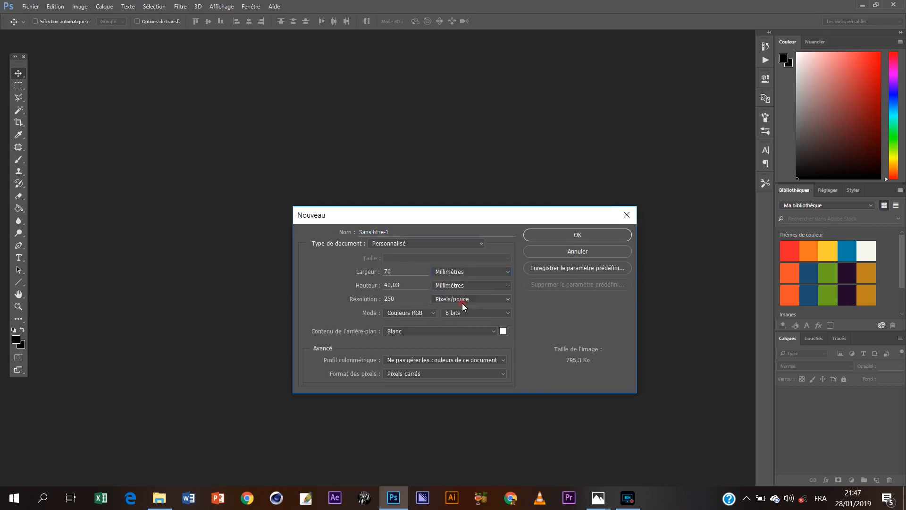
left_click(506, 273)
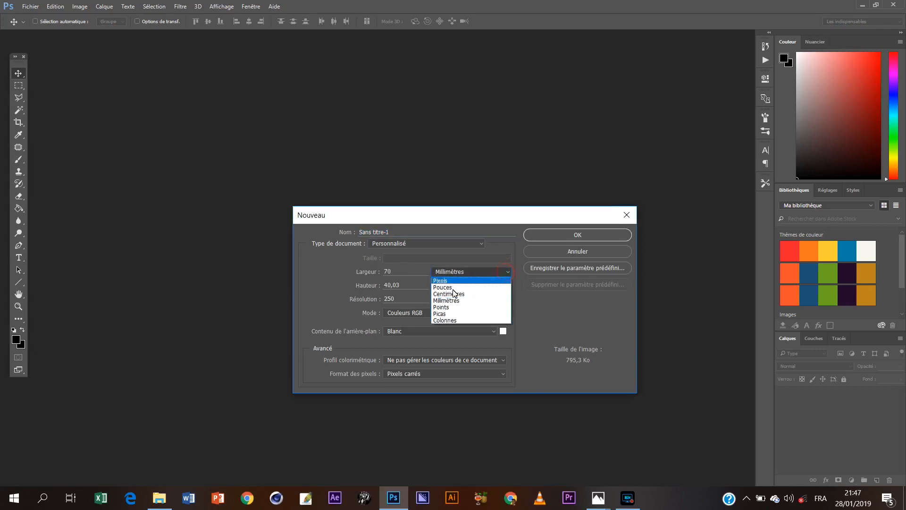
left_click(468, 294)
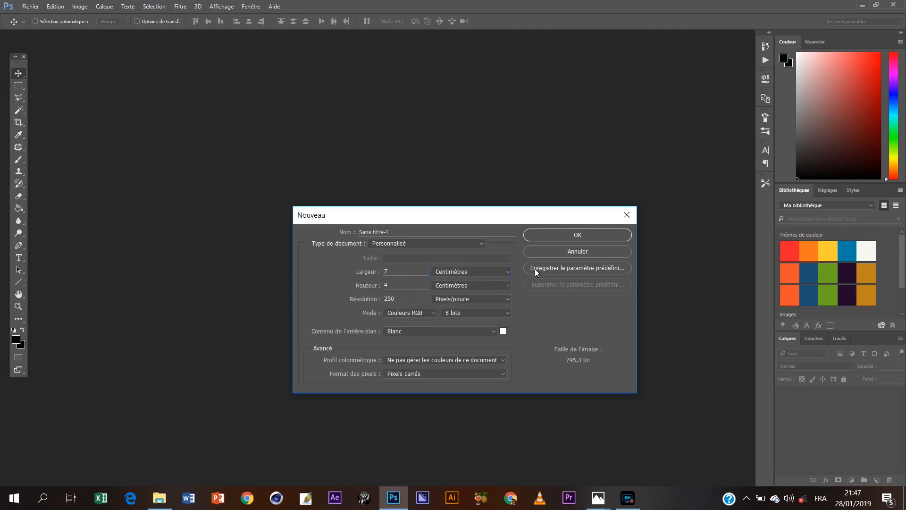
left_click(589, 236)
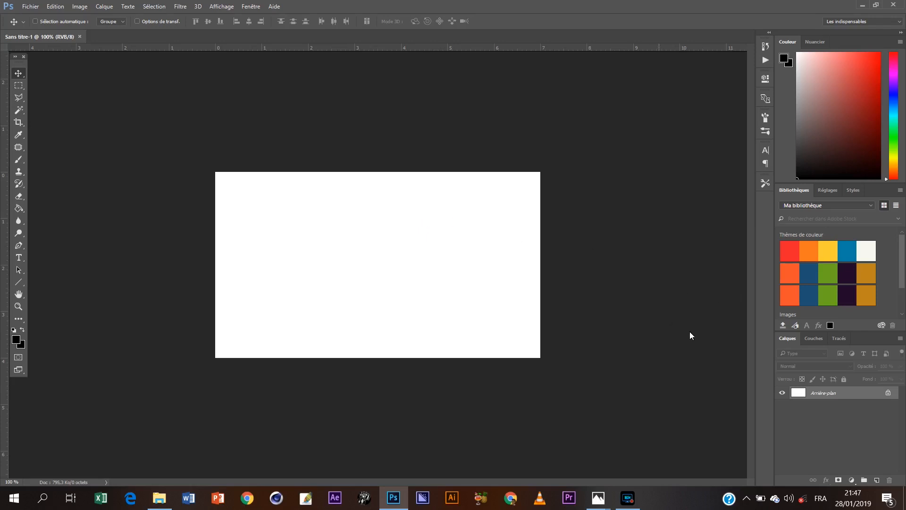
Add a new empty layer above the background and activate the Polygonal Lasso tool
left_click(877, 480)
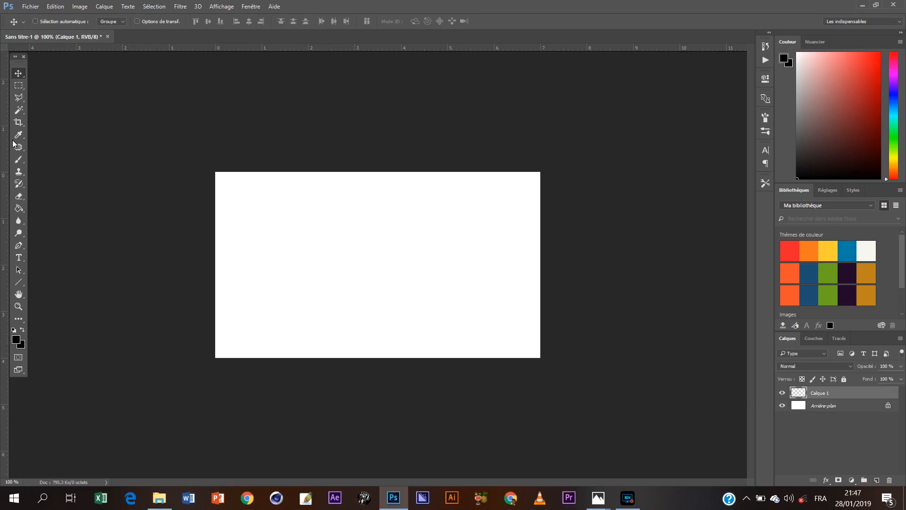
left_click(24, 100)
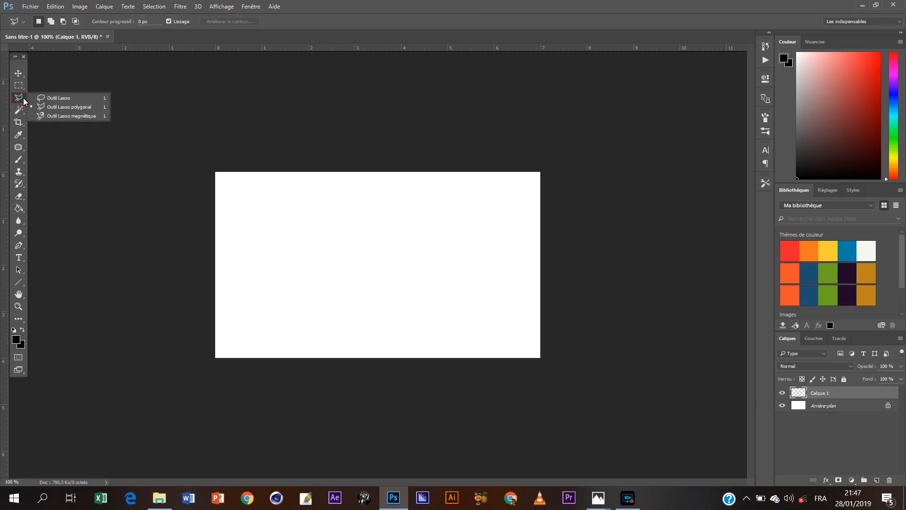
left_click(61, 107)
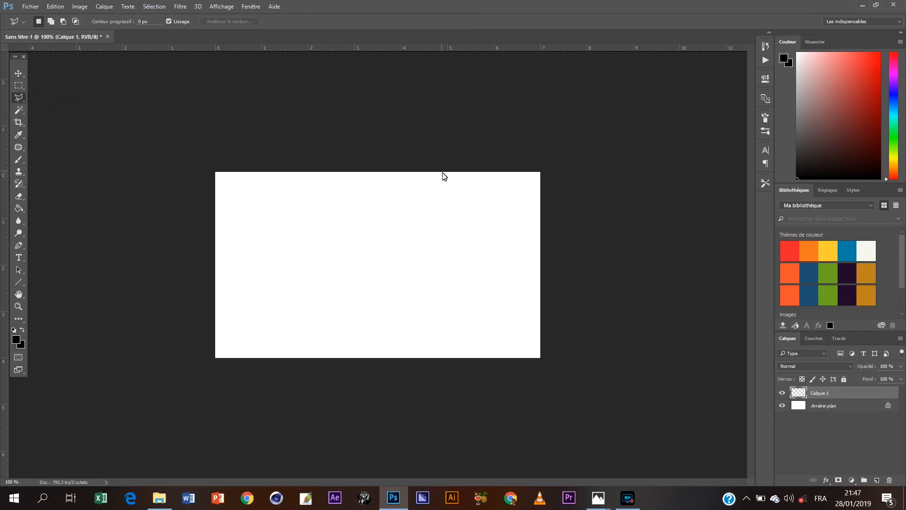
left_click(447, 171)
left_click(413, 234)
left_click(453, 296)
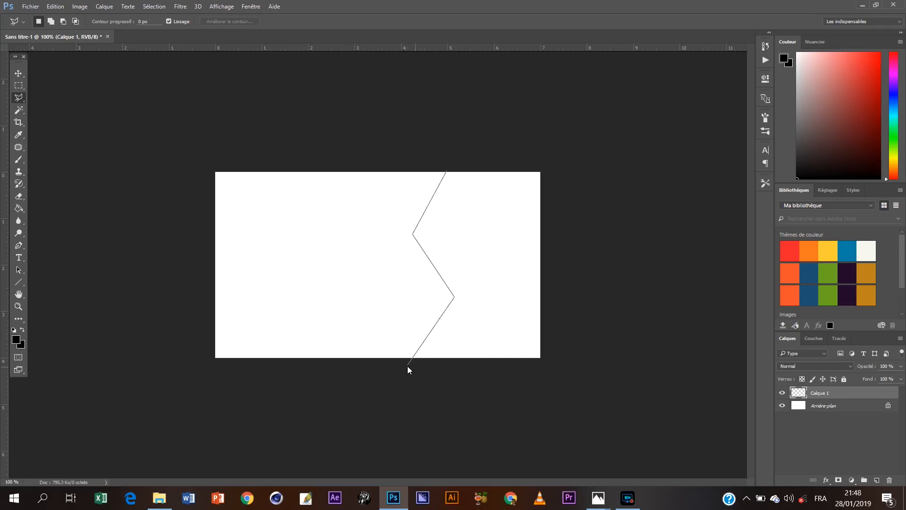
key("BackSpace")
double_click(454, 293)
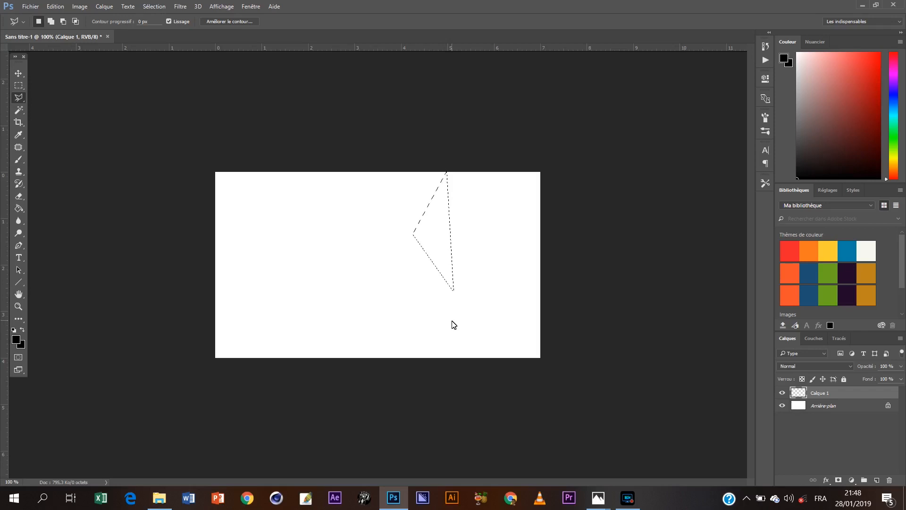
key("ctrl+d")
Outline a closed zigzag band selection running from the canvas's upper edge to its lower edge, right of centre, with the Polygonal Lasso
left_click(454, 169)
left_click(417, 249)
left_click(451, 309)
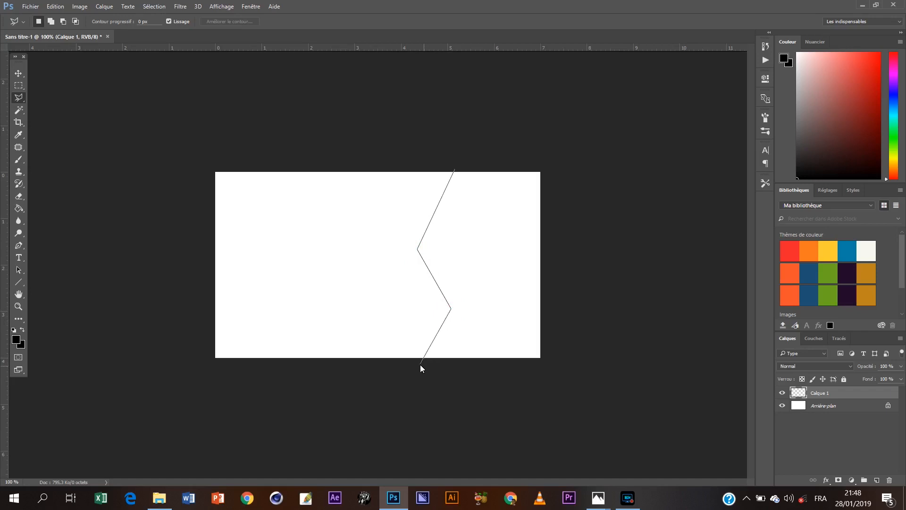
left_click(420, 364)
left_click(464, 363)
left_click(481, 323)
left_click(478, 171)
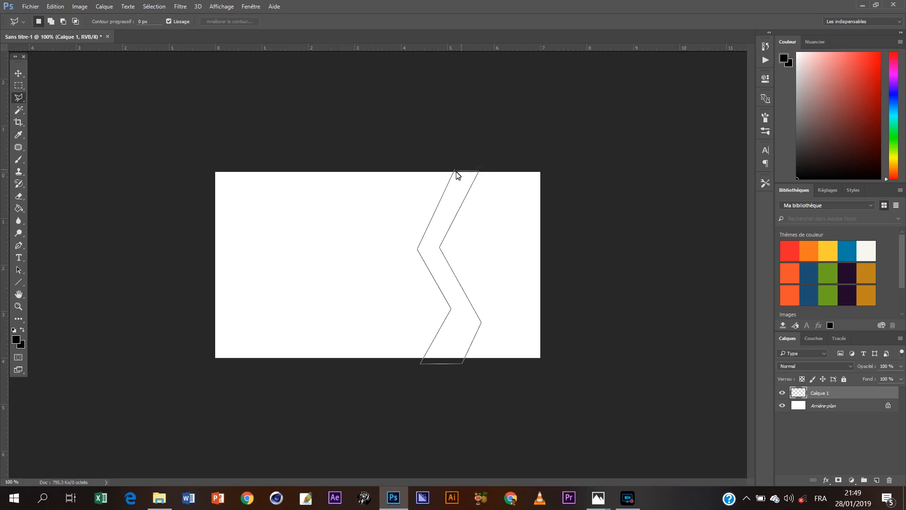
left_click(453, 172)
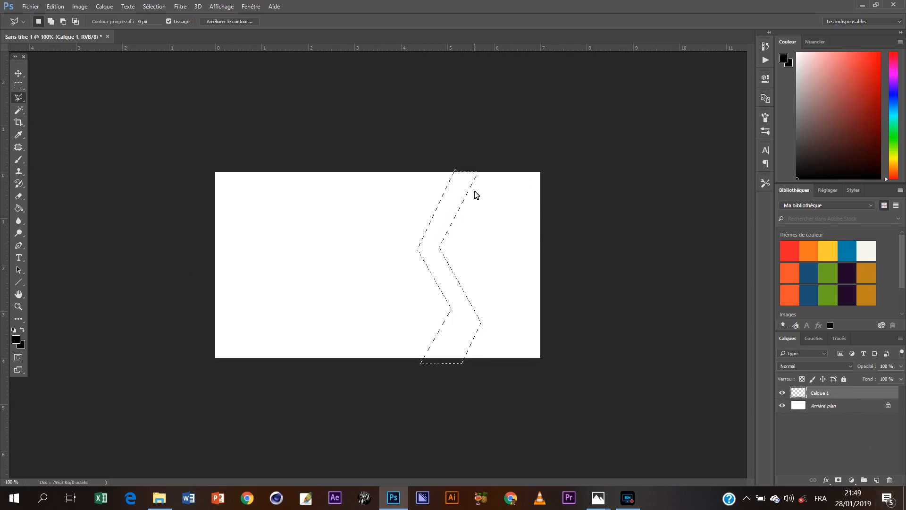
Fill the zigzag selection on Calque 1 with dark red 990000 using the Paint Bucket, and deselect it
left_click(17, 341)
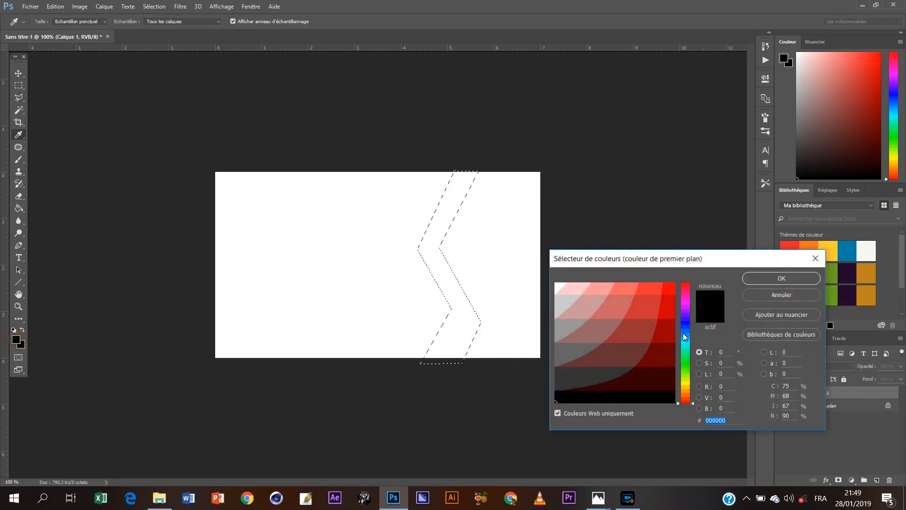
left_click(666, 332)
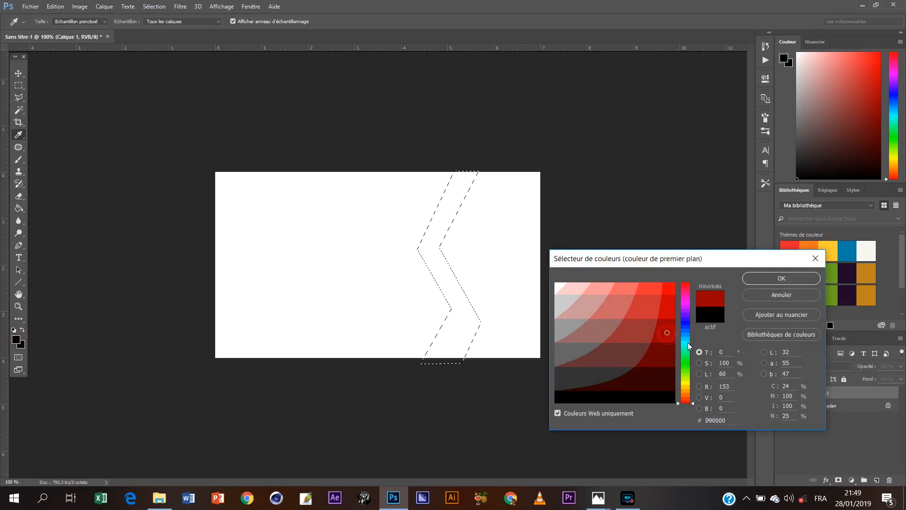
left_click(777, 281)
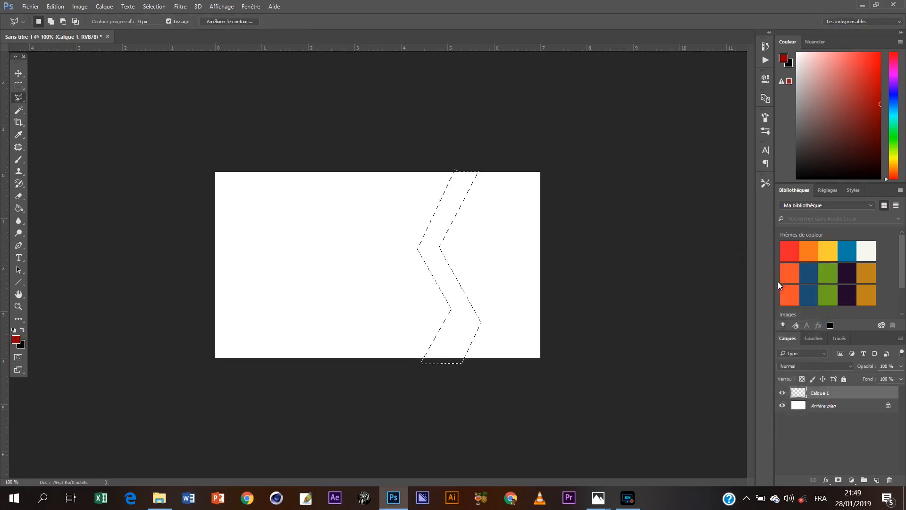
key("g")
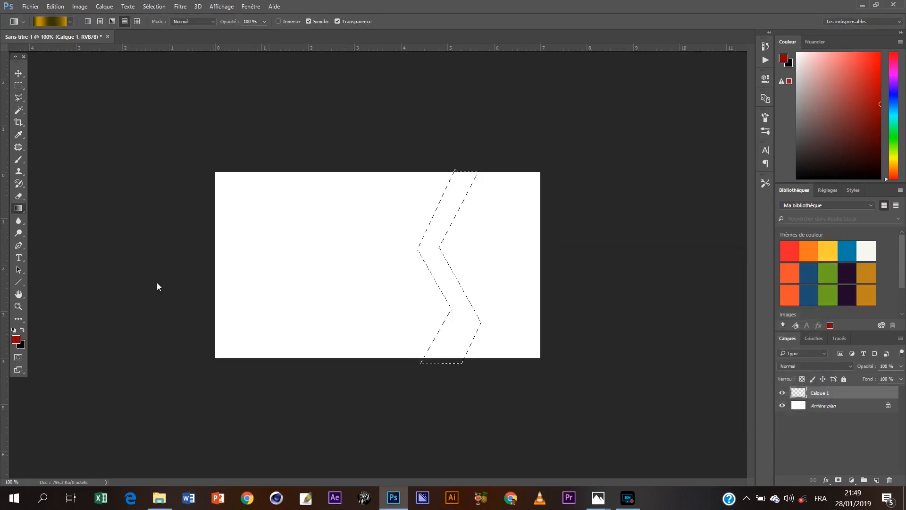
right_click(18, 208)
left_click(53, 217)
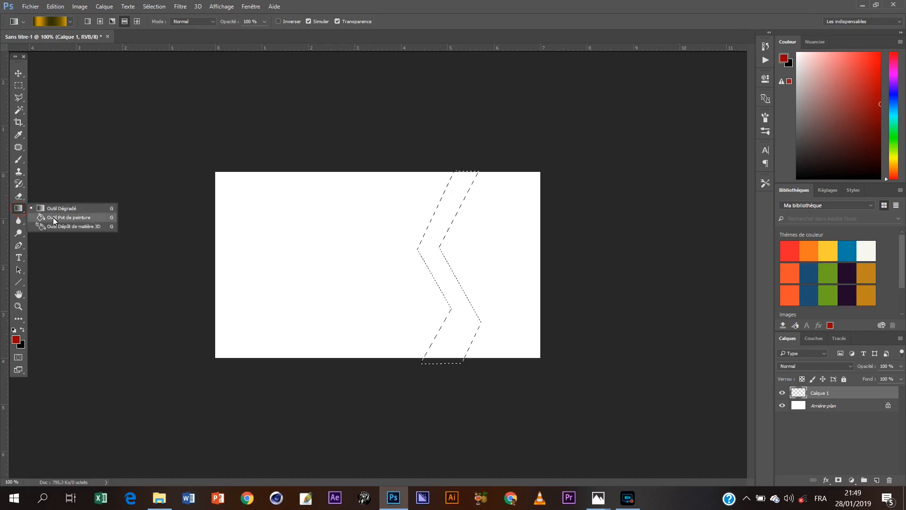
left_click(439, 220)
key("ctrl+d")
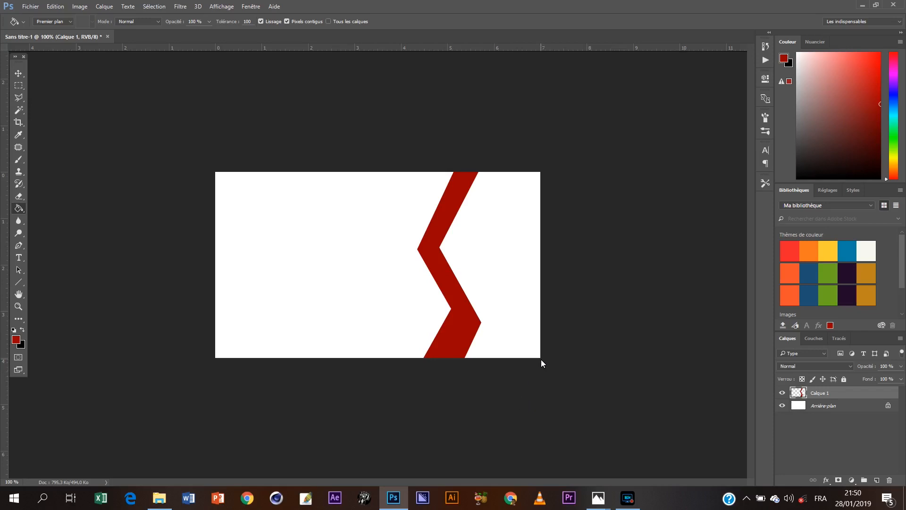
Select the right-hand part of the band's lowest segment as a fold with the Polygonal Lasso, following its outer corner
right_click(21, 98)
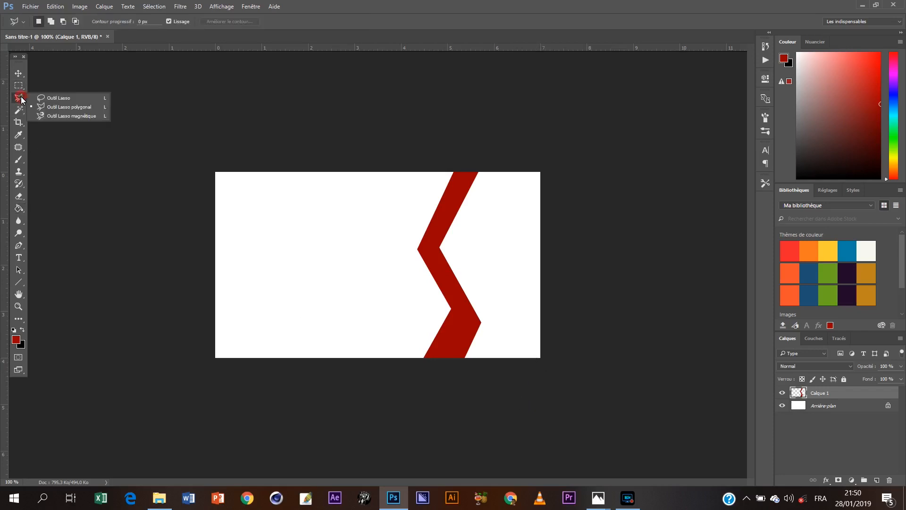
left_click(71, 107)
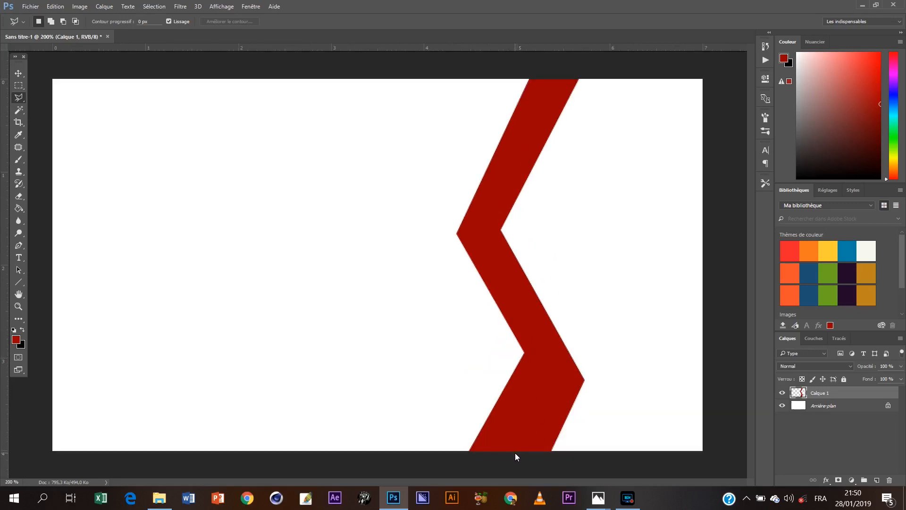
left_click(517, 451)
left_click(584, 379)
left_click(584, 380)
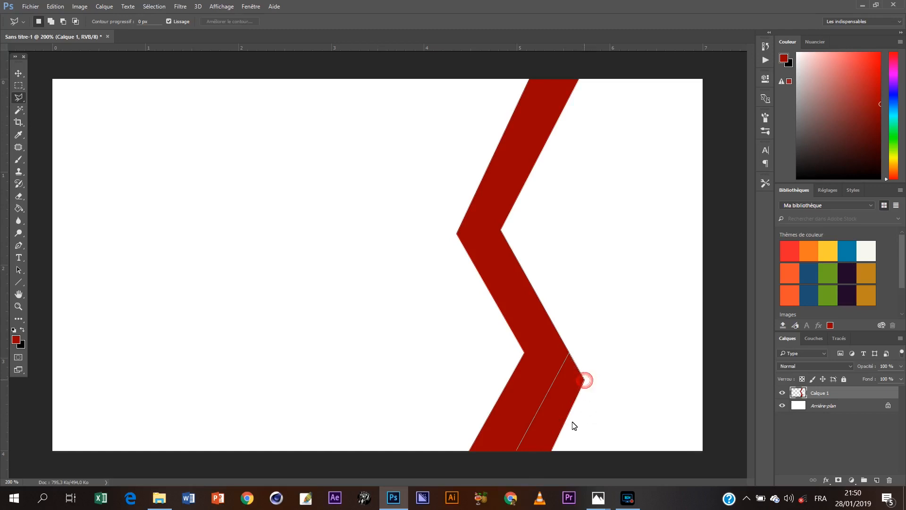
left_click(550, 455)
left_click(514, 455)
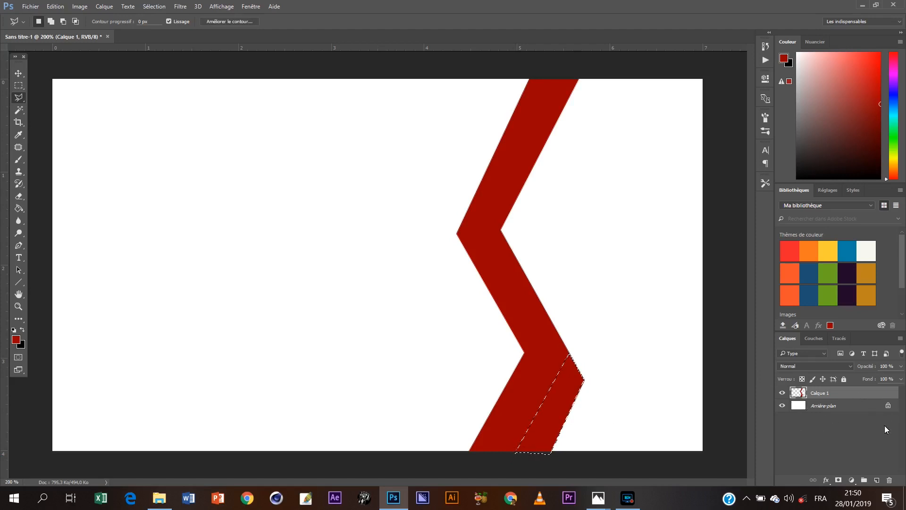
Fill the selected lower fold with a darker red on a new layer, and deselect it
left_click(876, 479)
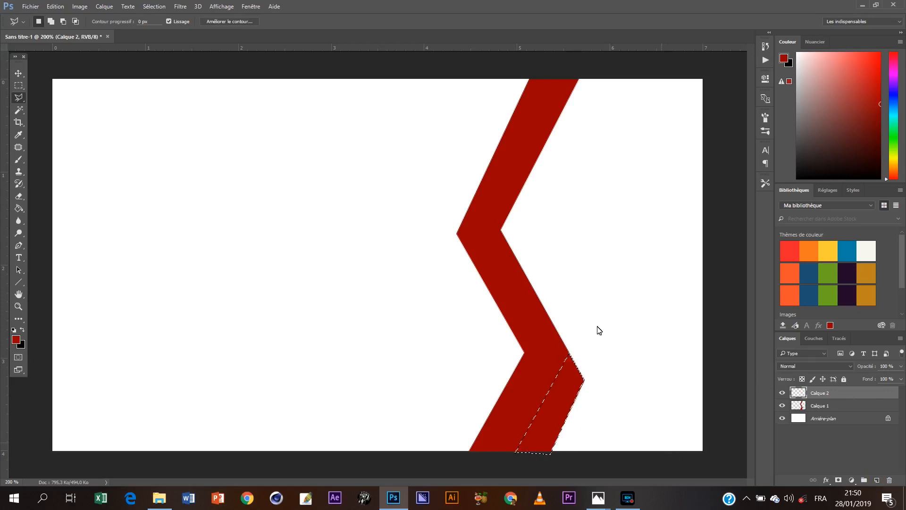
left_click(15, 339)
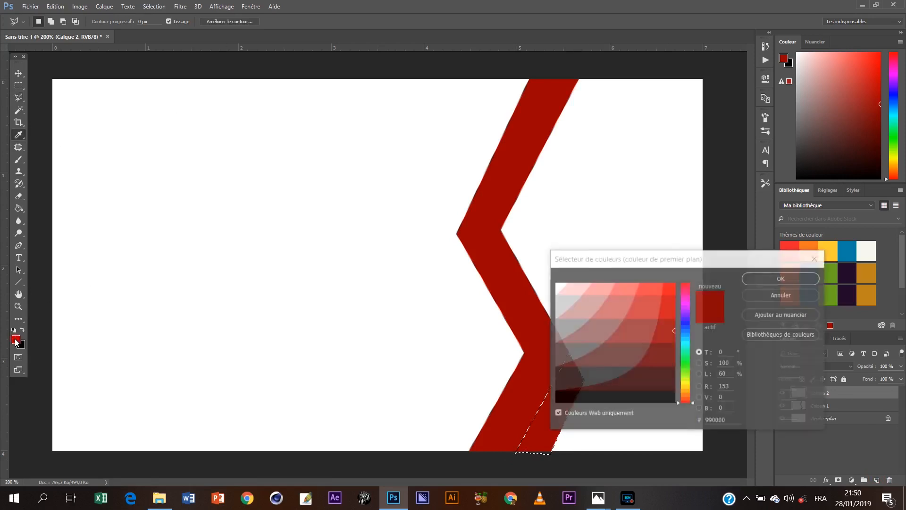
left_click(663, 358)
left_click(782, 278)
key("l")
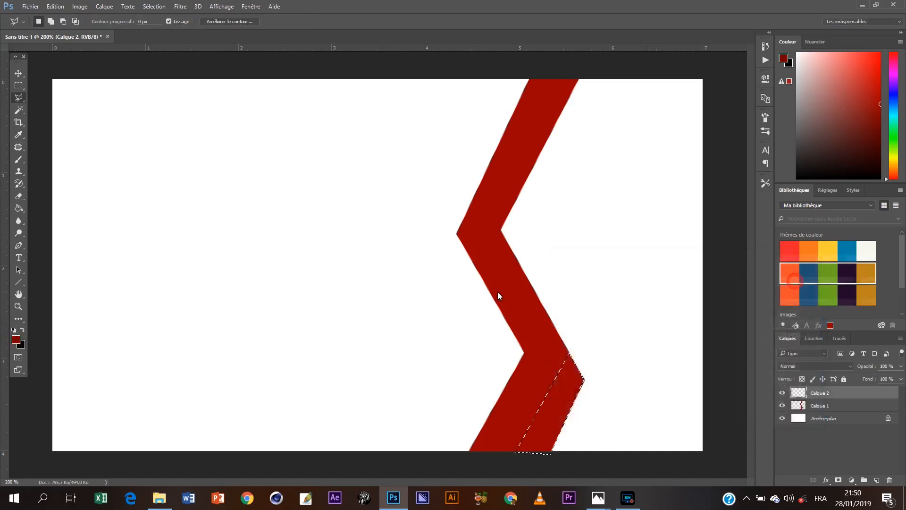
key("g")
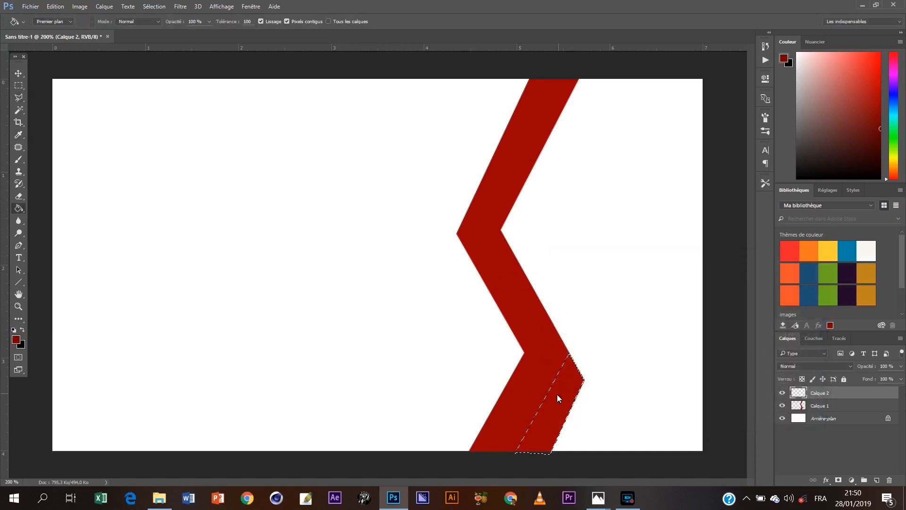
left_click(549, 398)
key("ctrl+d")
key("ctrl+minus")
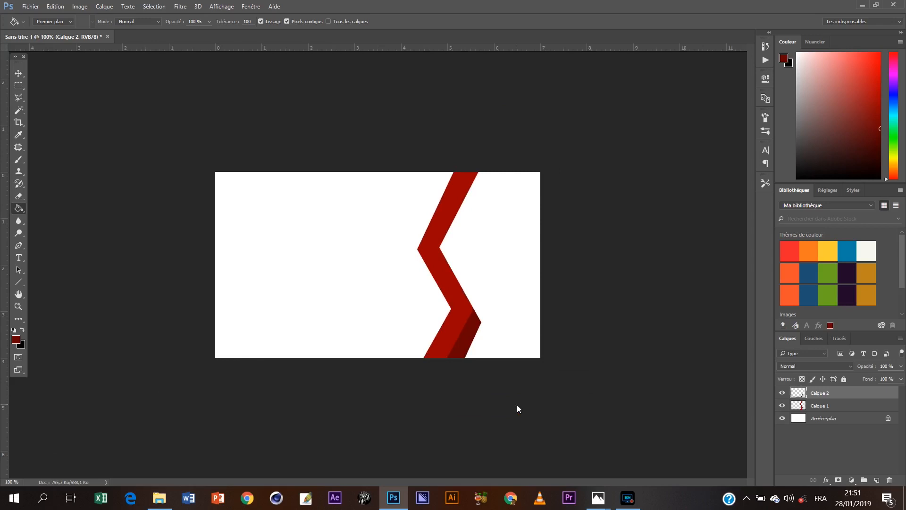
Select the band's upper segment with the Polygonal Lasso, from the canvas's upper edge down to a diagonal fold line at the inner corner
key("ctrl+plus")
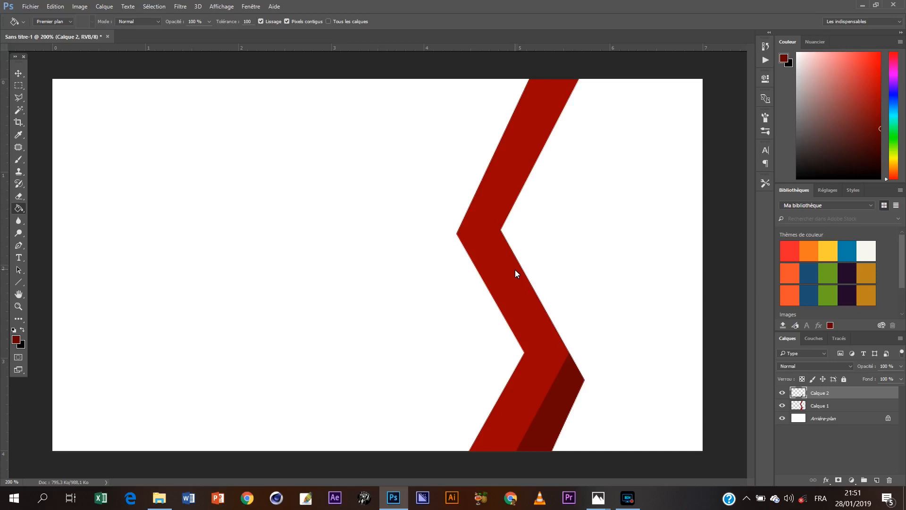
left_click(18, 97)
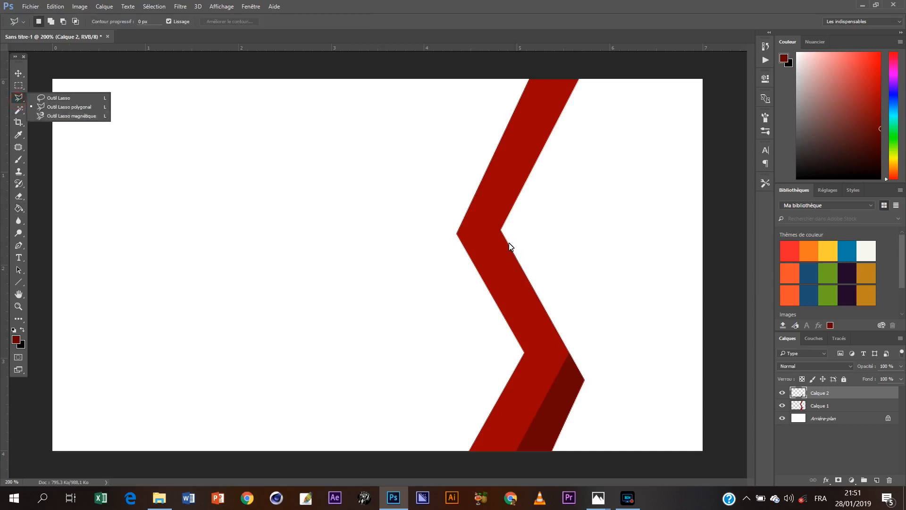
key("ctrl+plus")
mouse_move(643, 188)
left_mouse_down()
mouse_move(590, 231)
mouse_move(538, 297)
mouse_move(539, 285)
left_mouse_up()
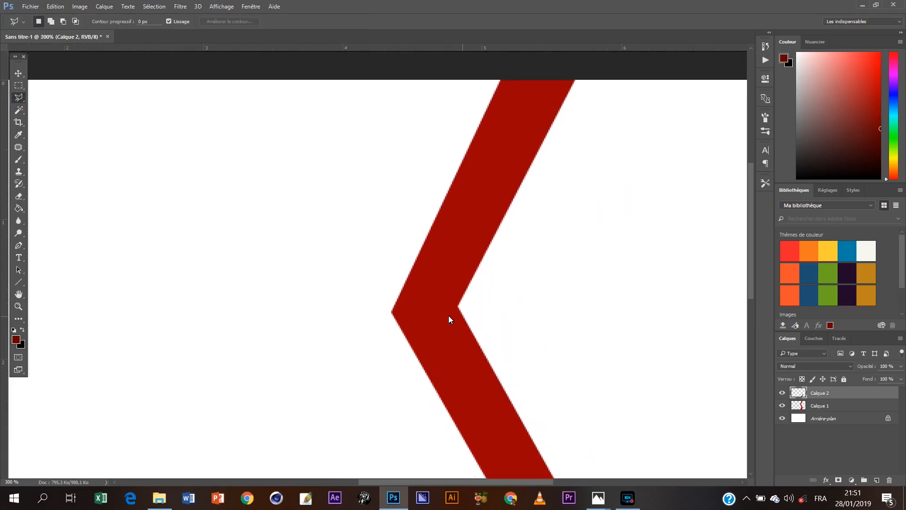
right_click(19, 97)
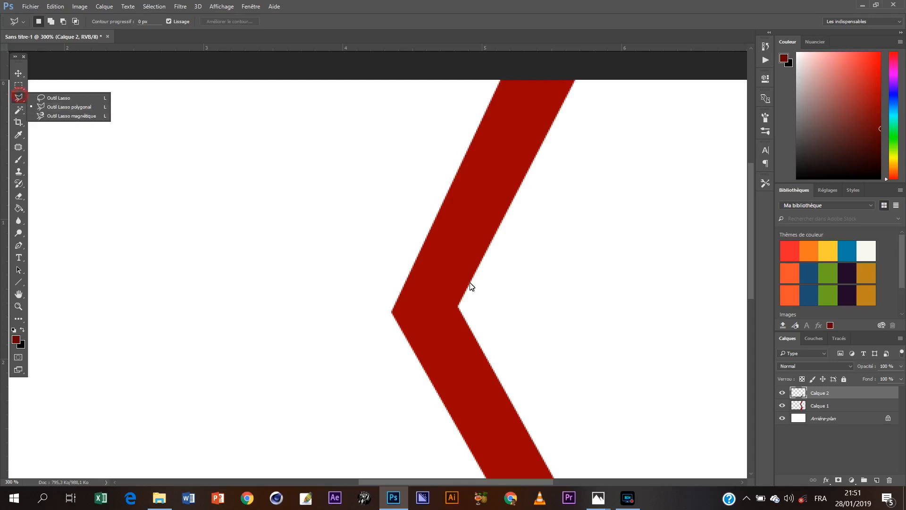
left_click(456, 306)
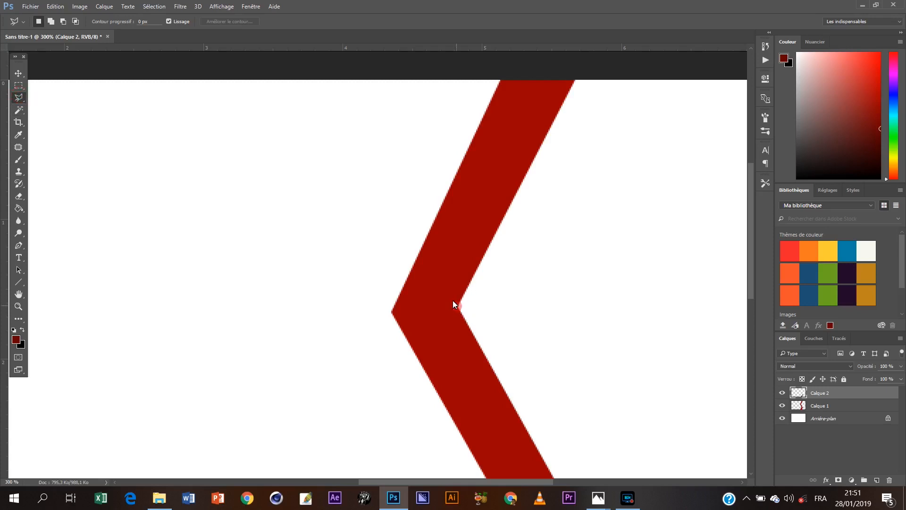
left_click(422, 245)
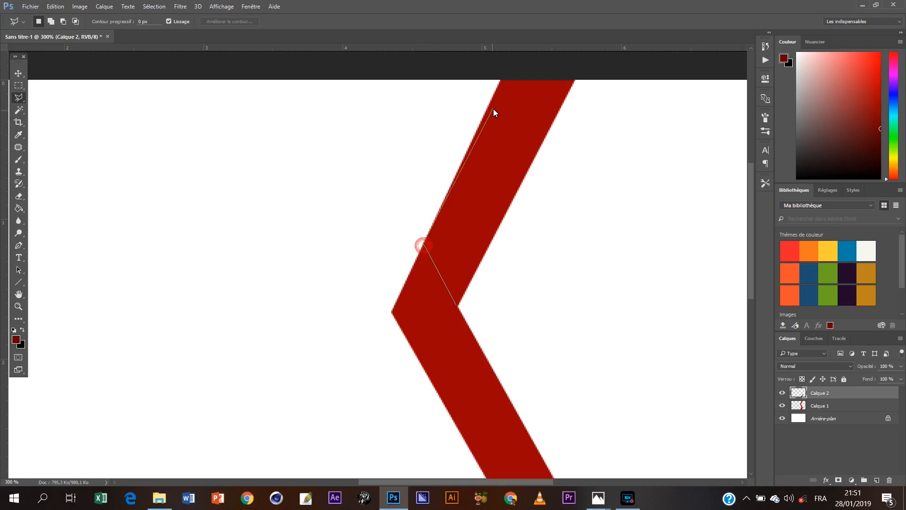
left_click(502, 77)
left_click(576, 80)
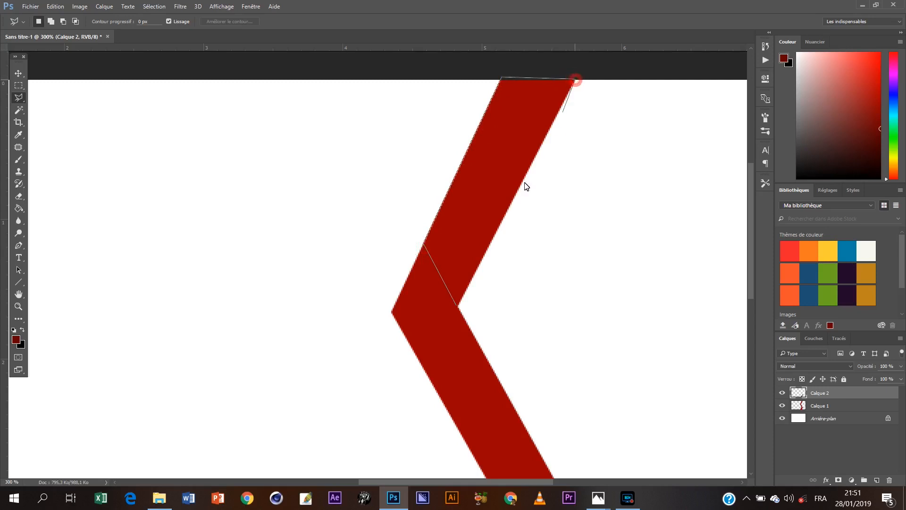
double_click(457, 306)
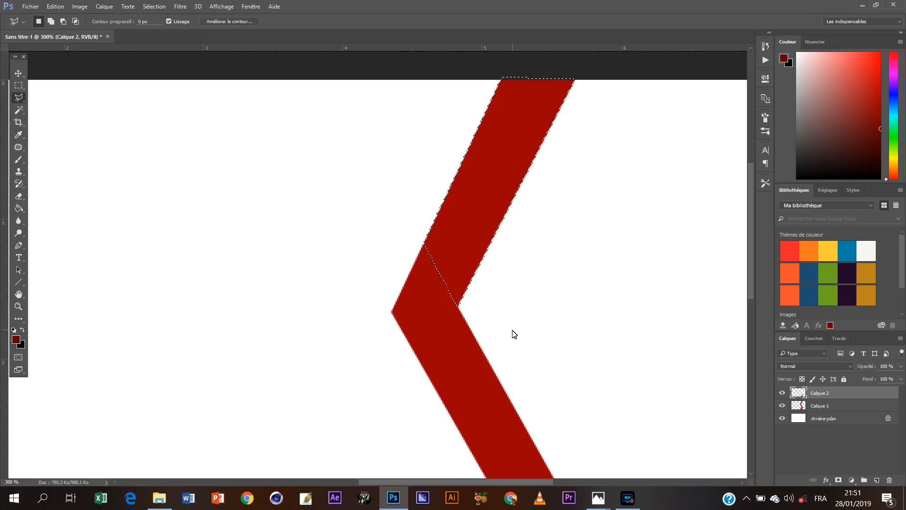
Fill the selected upper segment of the band with the darker red on a new layer, and deselect it
left_click(876, 480)
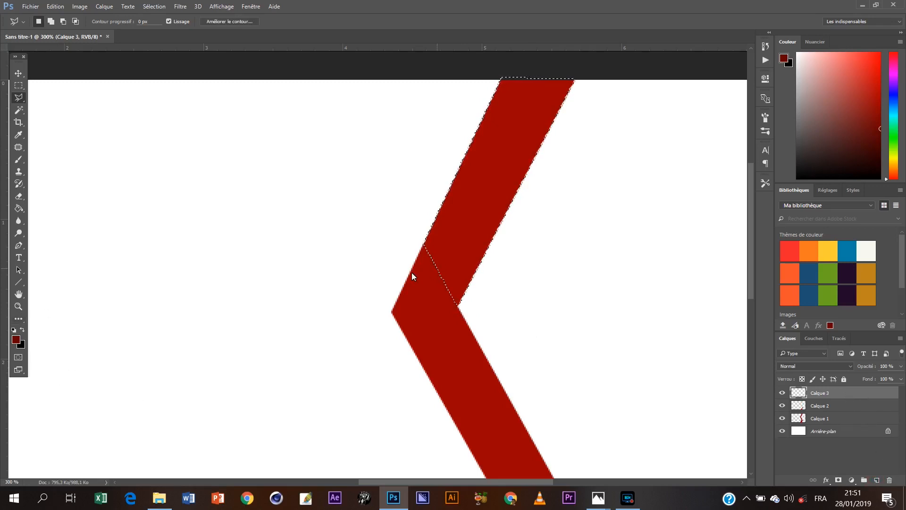
key("g")
left_click(490, 200)
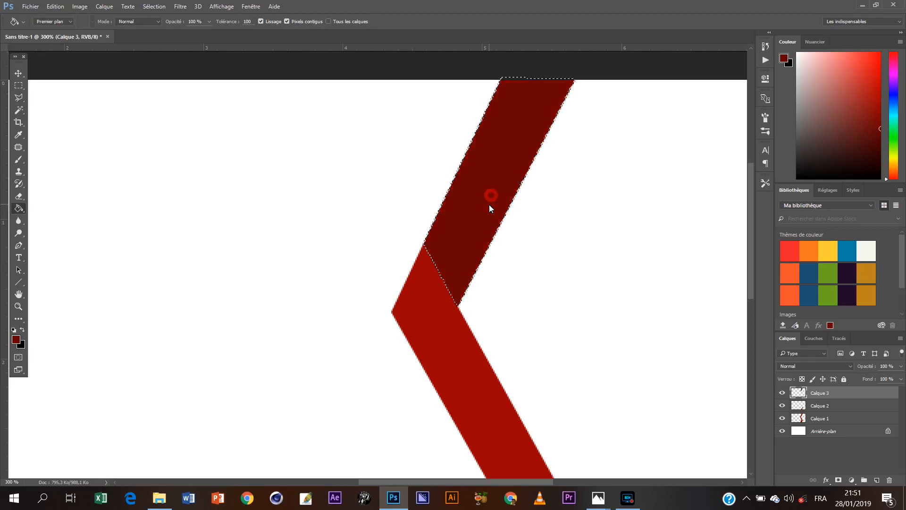
key("ctrl+d")
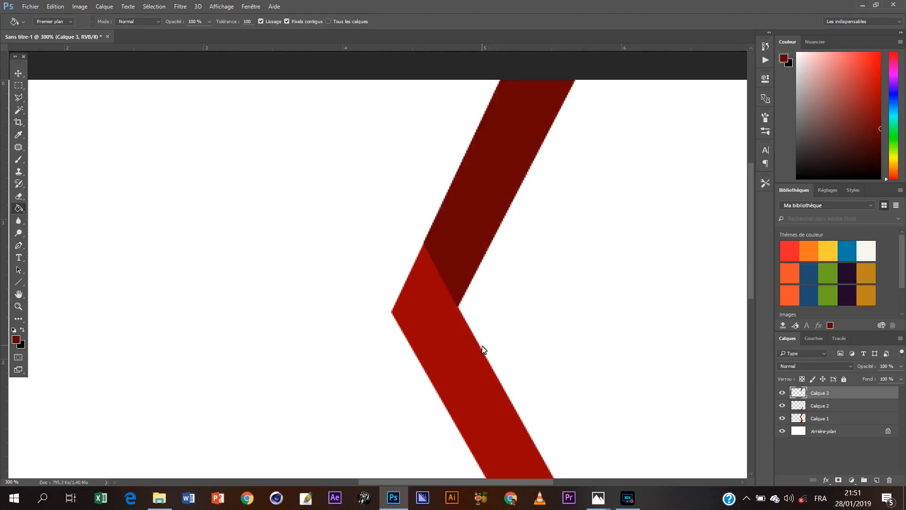
key("ctrl+minus")
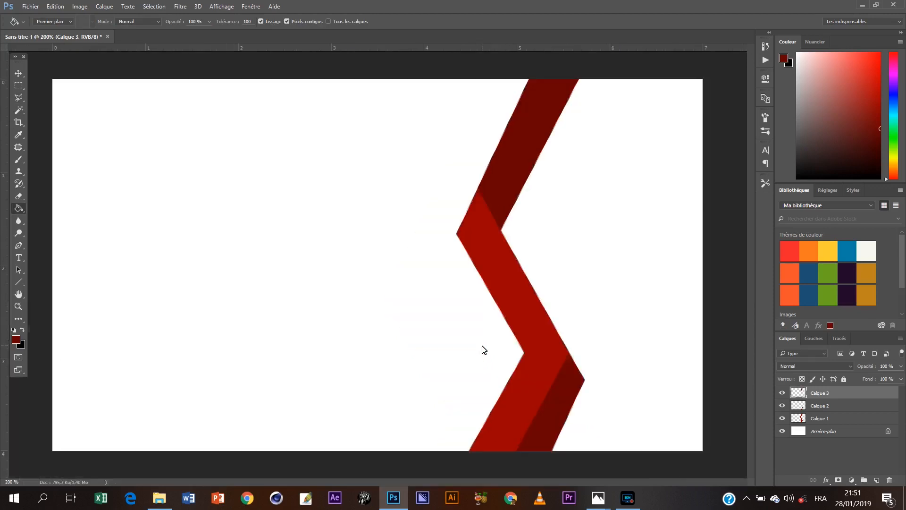
key("ctrl+minus")
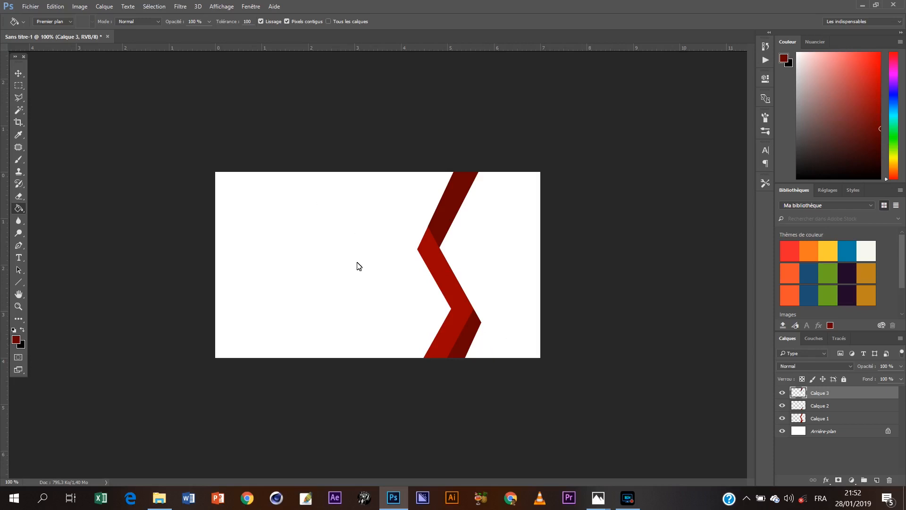
Add the title "DOCTEUR GRAPHIQUE" in black 9 pt Arial Nova Bold on the white area beside the ribbon
key("t")
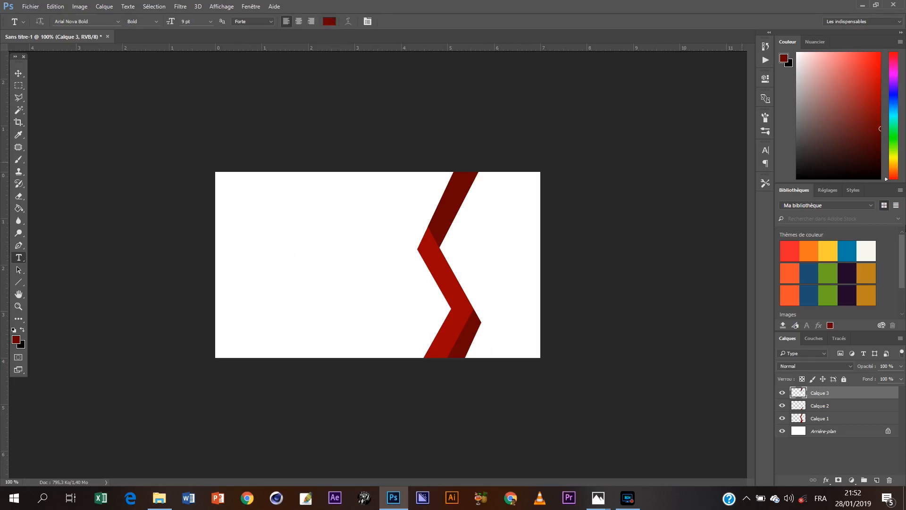
left_click(805, 175)
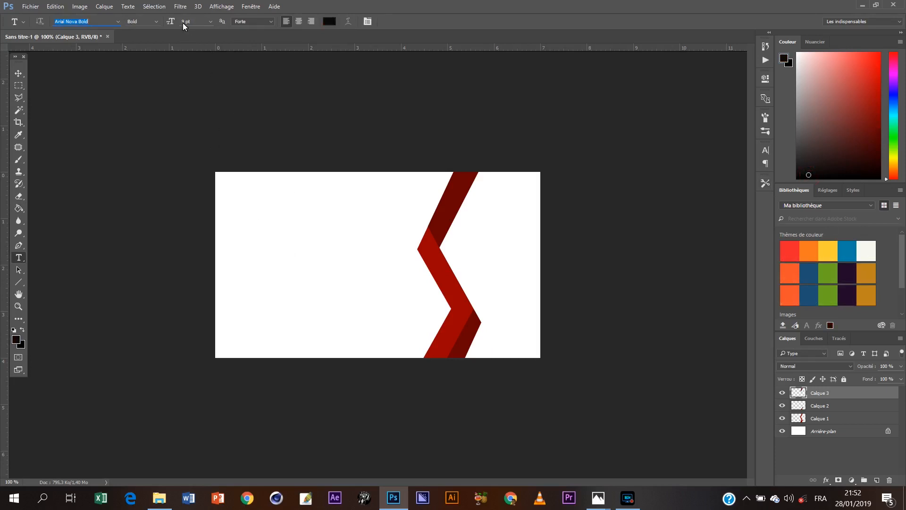
left_click(243, 217)
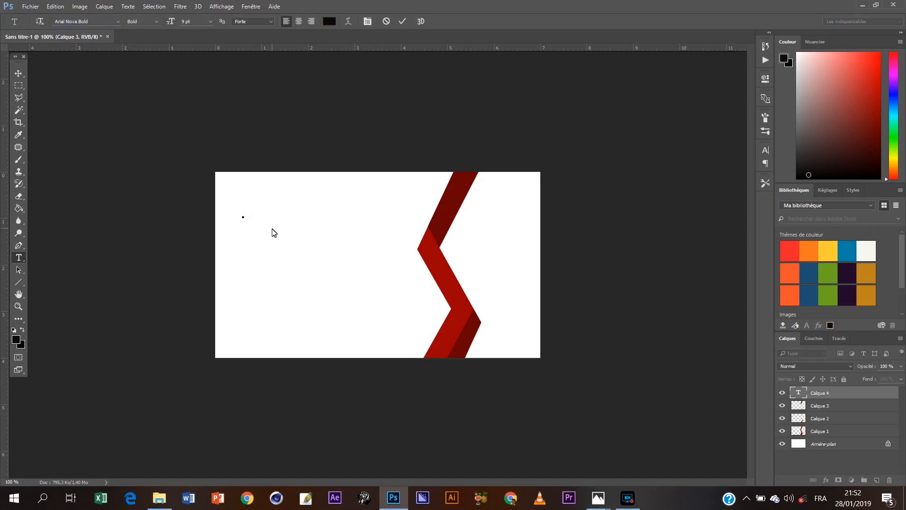
type("DOCTEUR GRAPHIQUE")
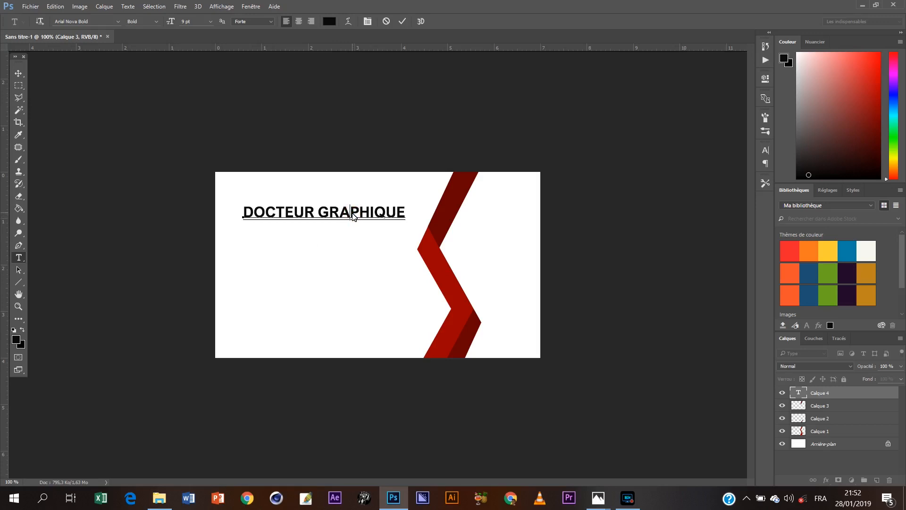
Commit the title text and move it slightly left and down on the card
left_click(353, 216)
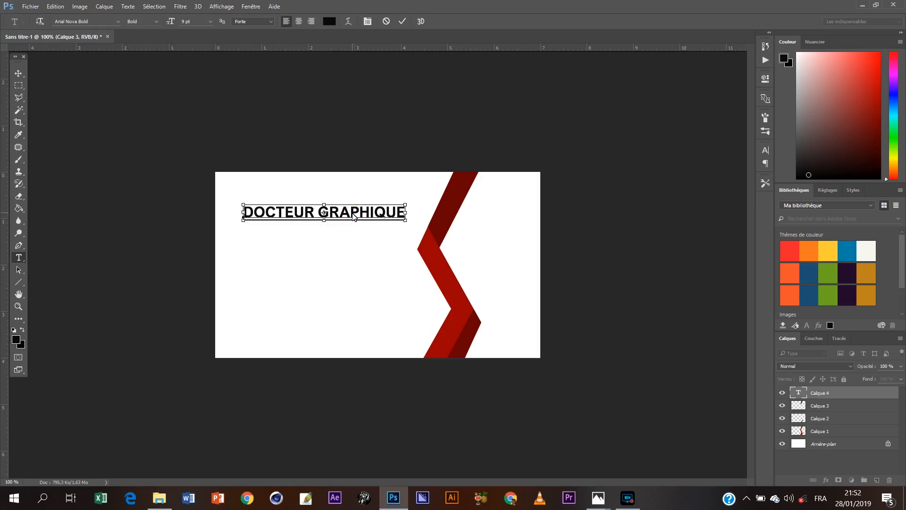
key("ctrl+a")
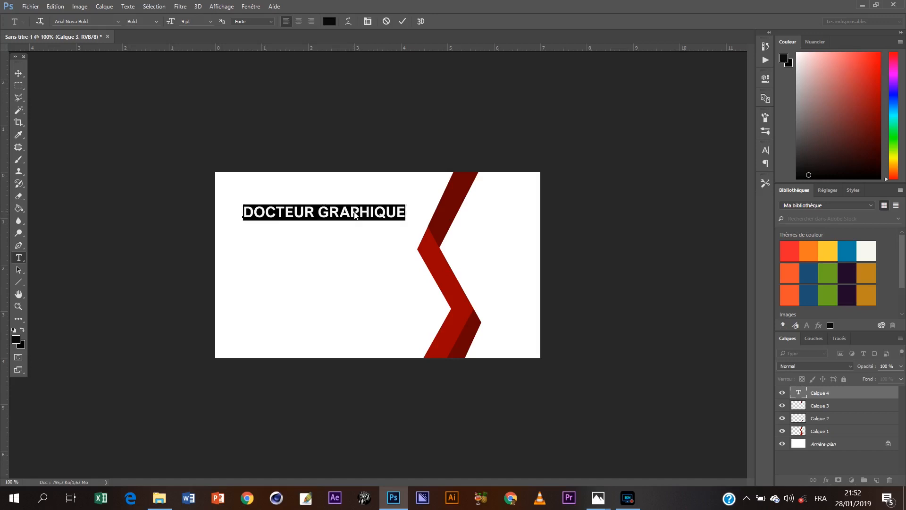
left_click(19, 74)
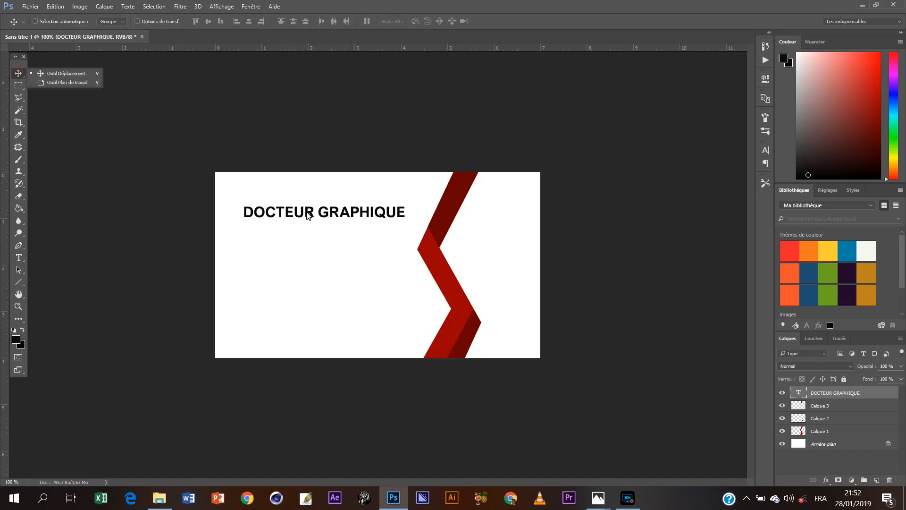
mouse_move(315, 211)
left_mouse_down()
mouse_move(307, 219)
mouse_move(320, 217)
left_mouse_up()
Underline the whole "DOCTEUR GRAPHIQUE" title and shift it a little further down and left
key("t")
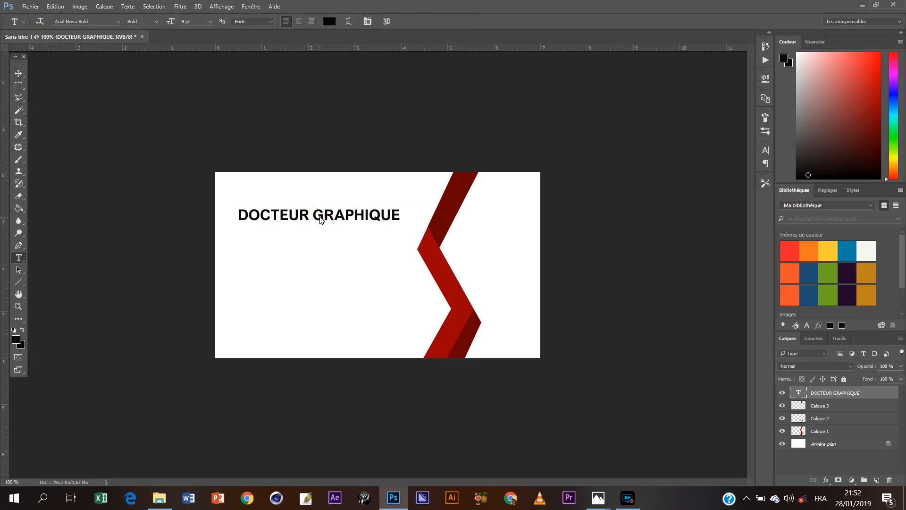
triple_click(324, 218)
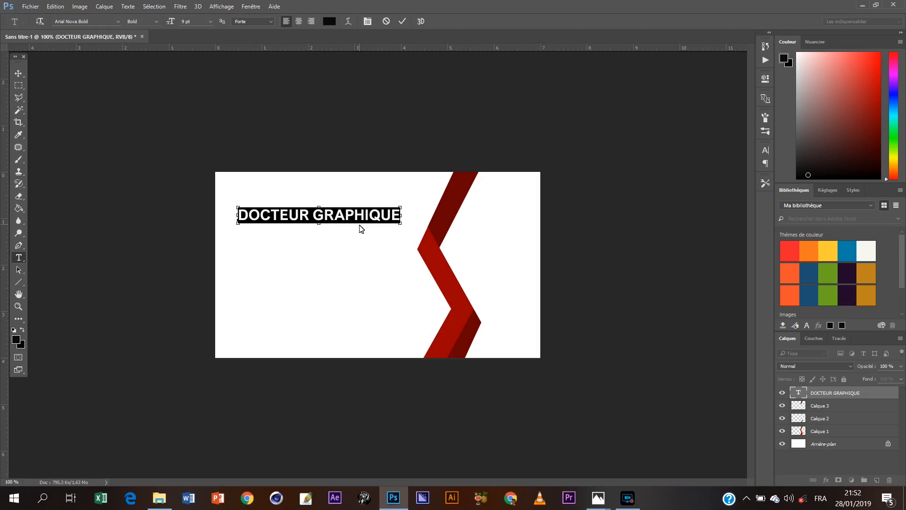
left_click(18, 74)
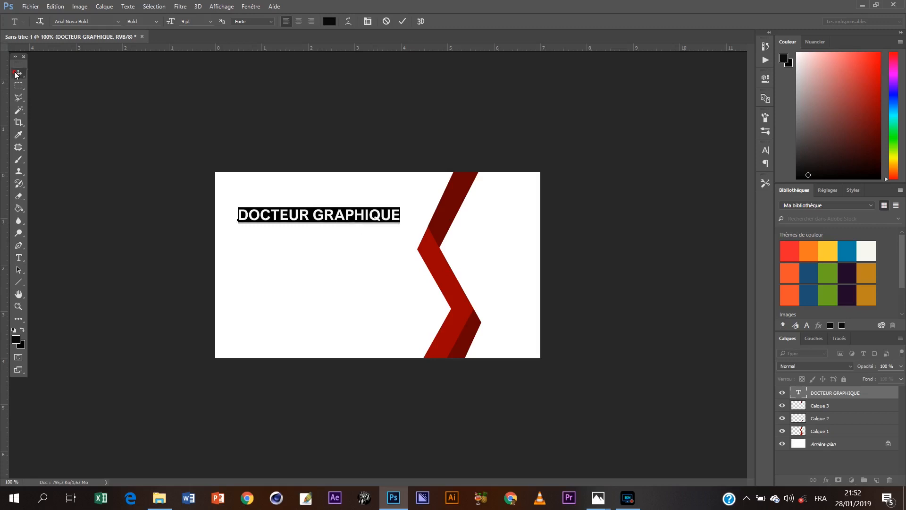
left_click_drag(342, 217, 336, 226)
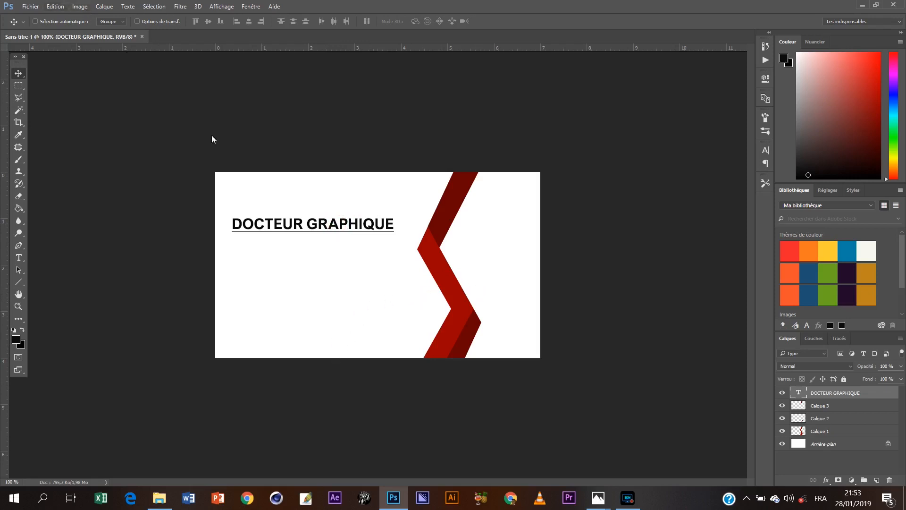
Add the text line "Vidéographie-Photographie" in Arial Nova Light below the title as a separate text layer
key("t")
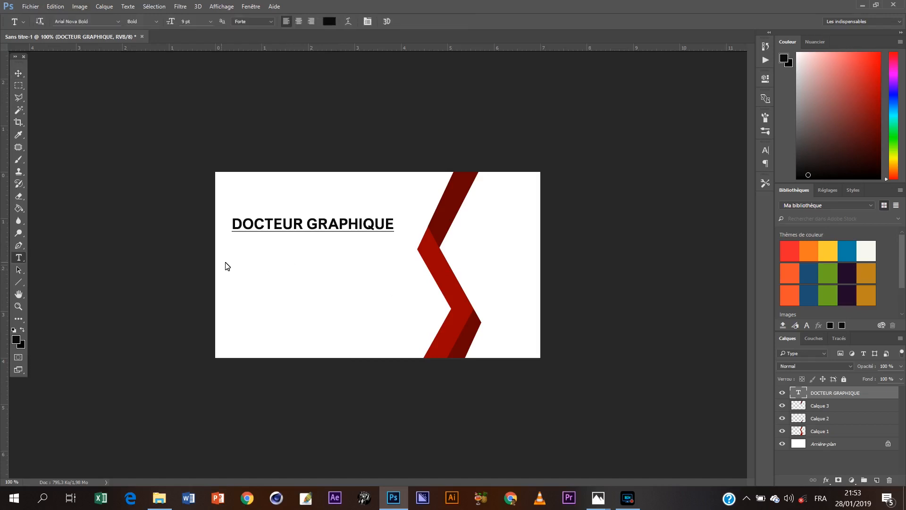
left_click(226, 269)
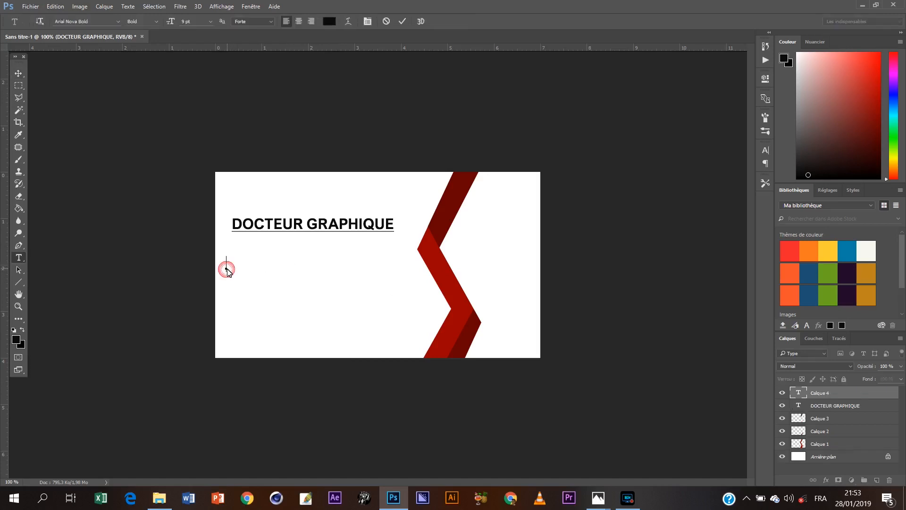
left_click(156, 22)
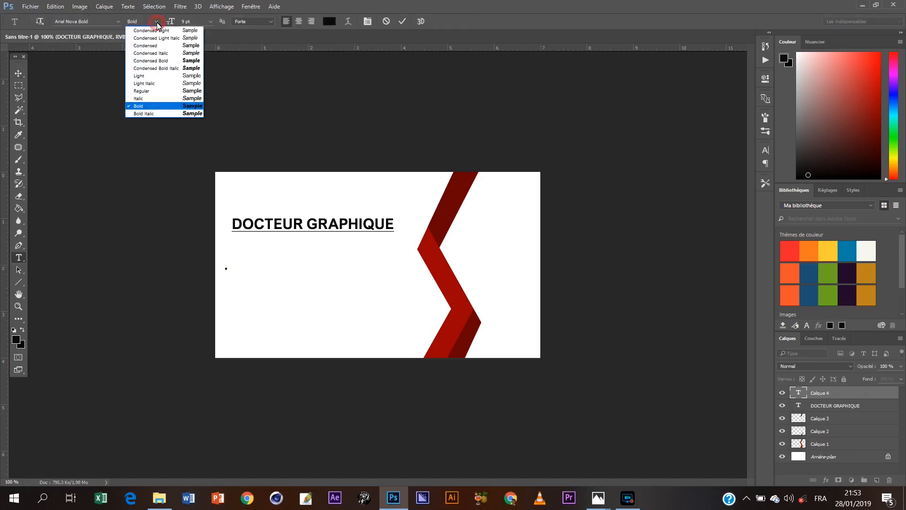
left_click(171, 91)
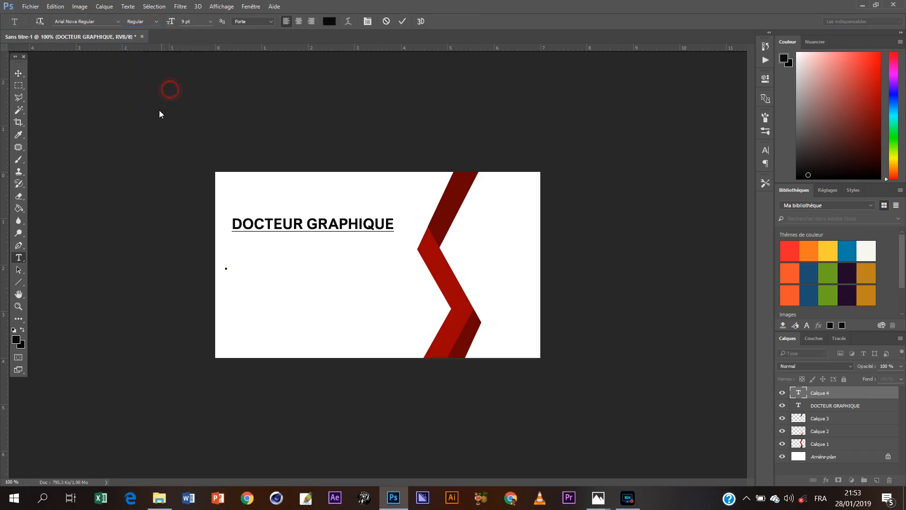
left_click(156, 22)
left_click(149, 74)
type("Vidéographie")
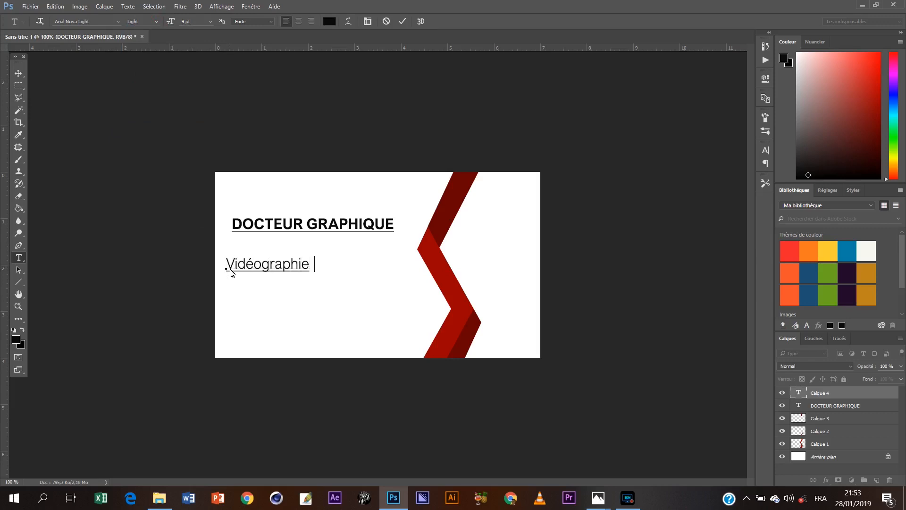
type("-Photographie")
Set the "Vidéographie-Photographie" line to 7 pt and move it up so it sits centred just beneath the title
key("ctrl+a")
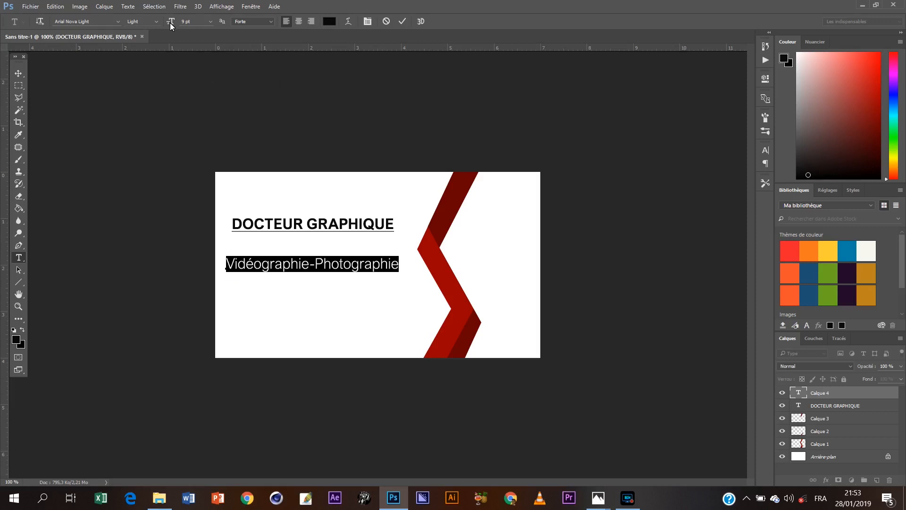
left_click_drag(171, 22, 169, 22)
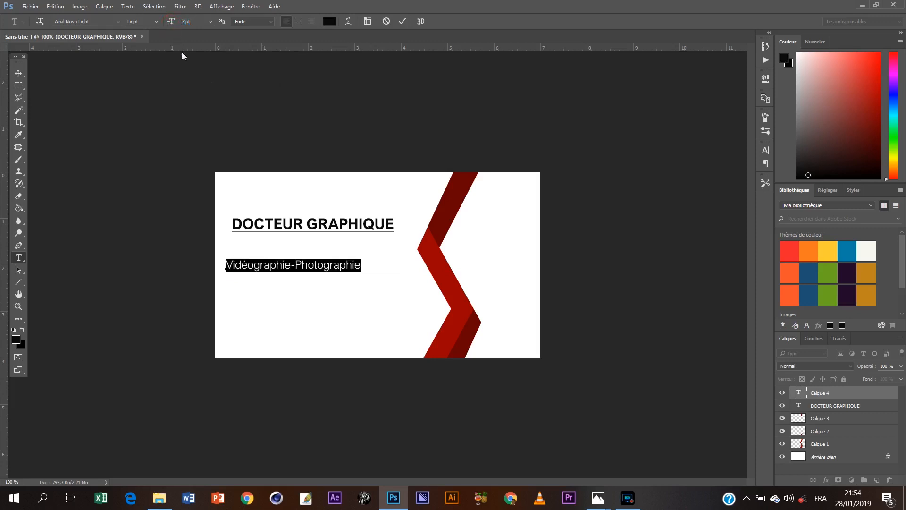
left_click(17, 70)
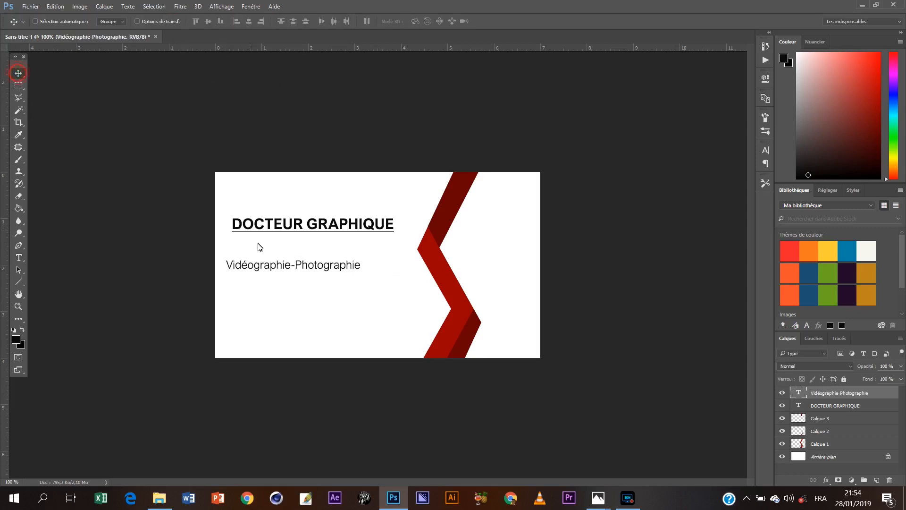
left_click_drag(297, 268, 314, 254)
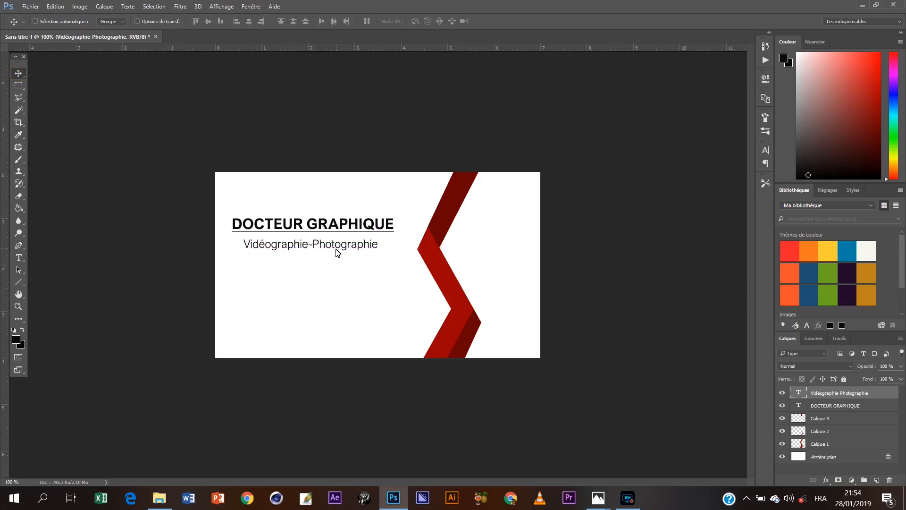
left_click_drag(331, 246, 332, 248)
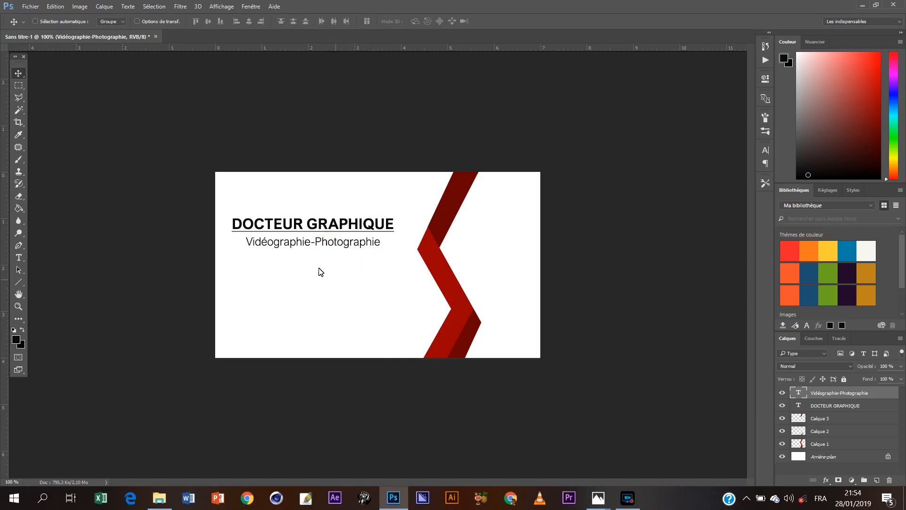
Nudge the title slightly up and the "Vidéographie-Photographie" line slightly left to refine their spacing and centring
left_click(323, 233)
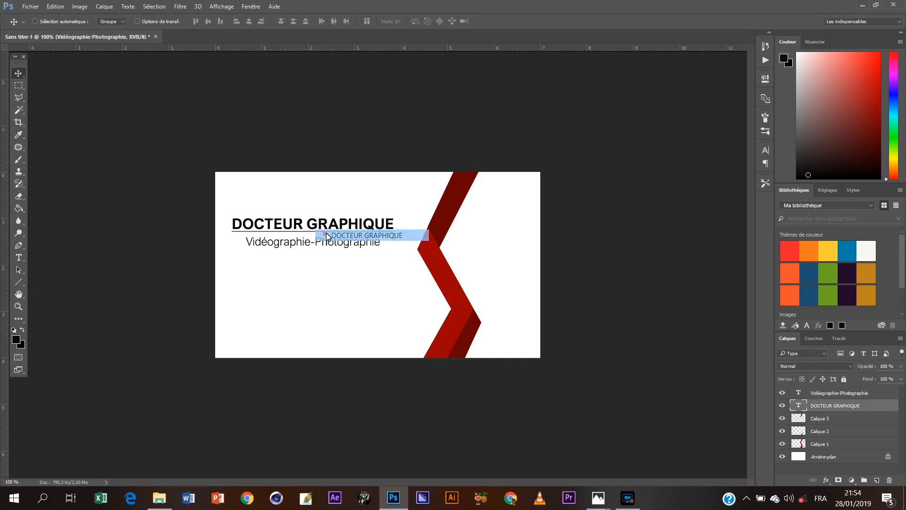
left_click_drag(323, 232, 323, 227)
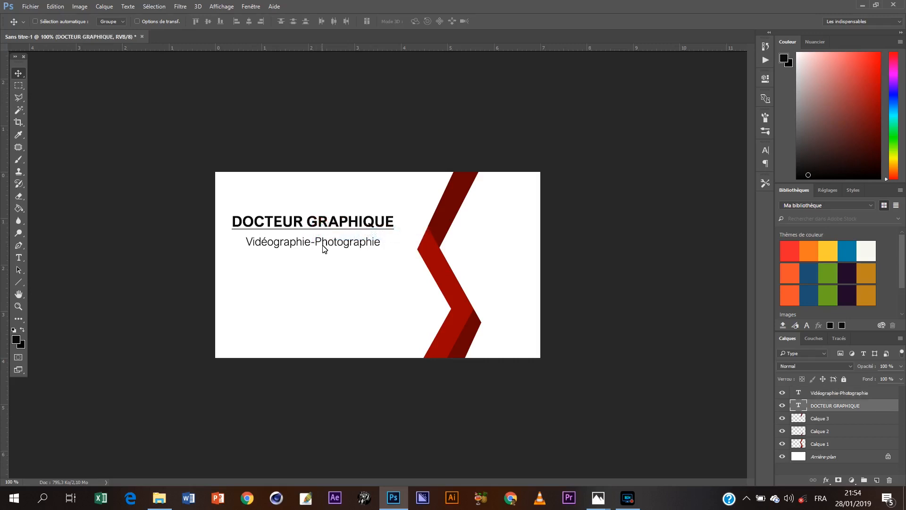
right_click(328, 247)
left_click(330, 251)
left_click_drag(333, 247, 332, 246)
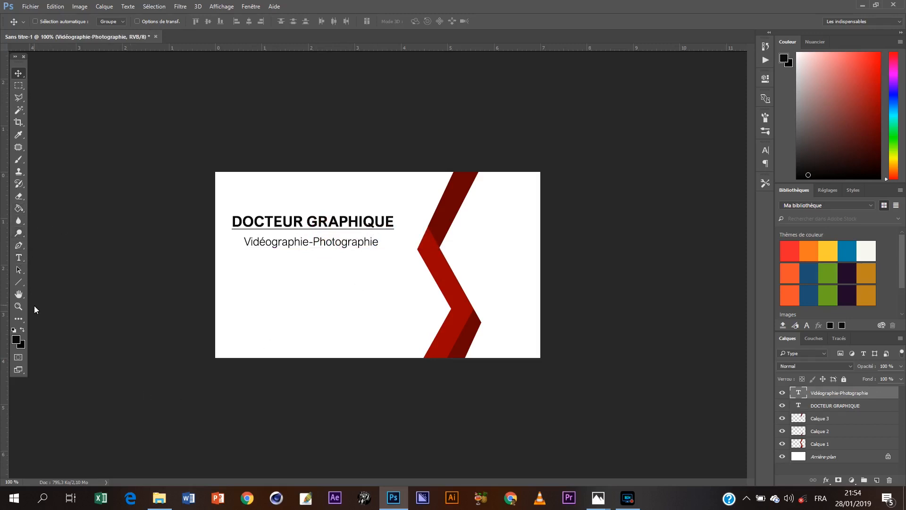
Draw a black filled envelope custom shape about 42 × 23 px below the subtitle's left end, and rasterize its layer
left_click(18, 281)
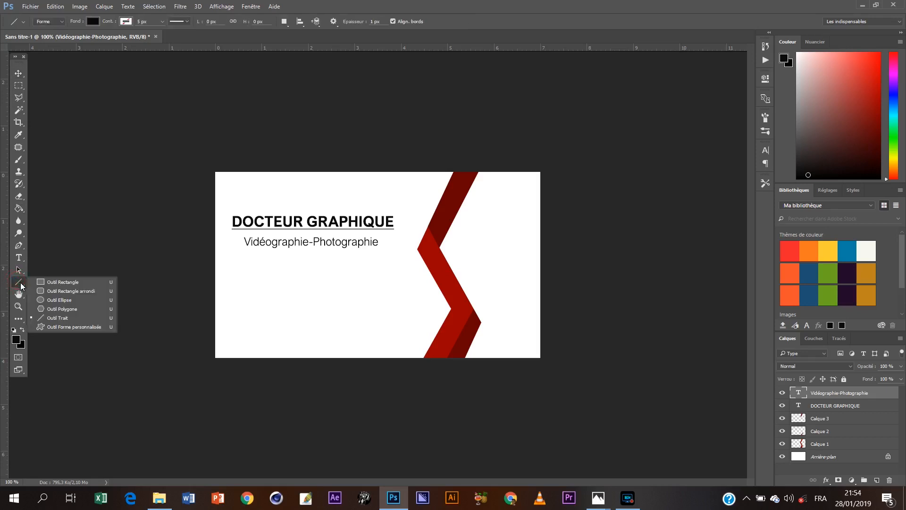
left_click(90, 329)
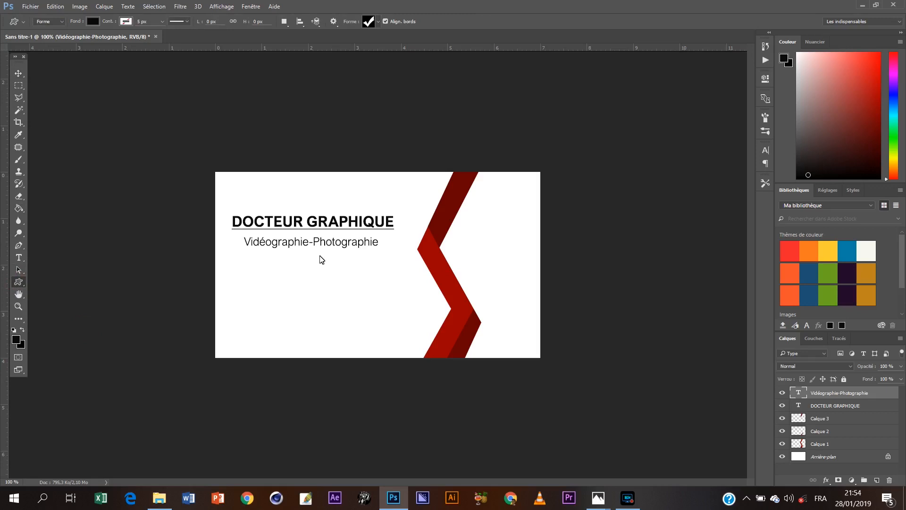
left_click(378, 23)
left_click_drag(458, 56, 457, 136)
left_click(381, 109)
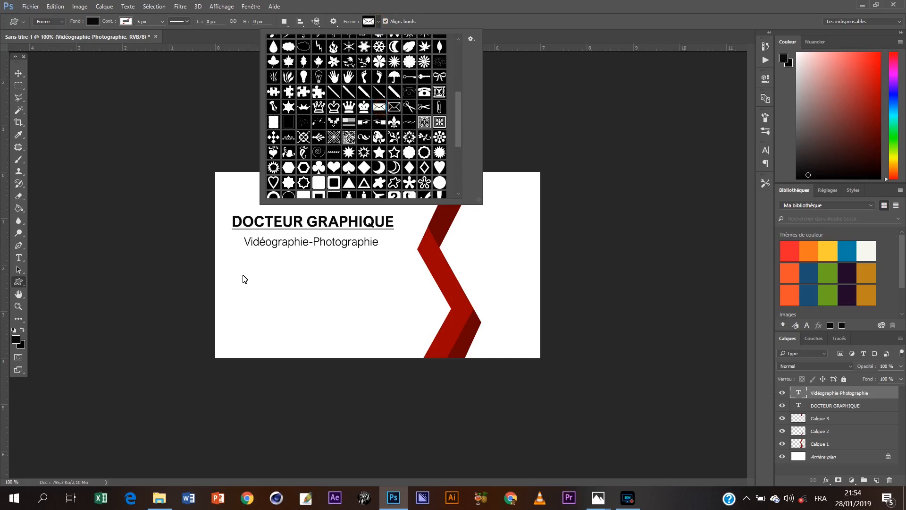
left_click_drag(238, 269, 258, 282)
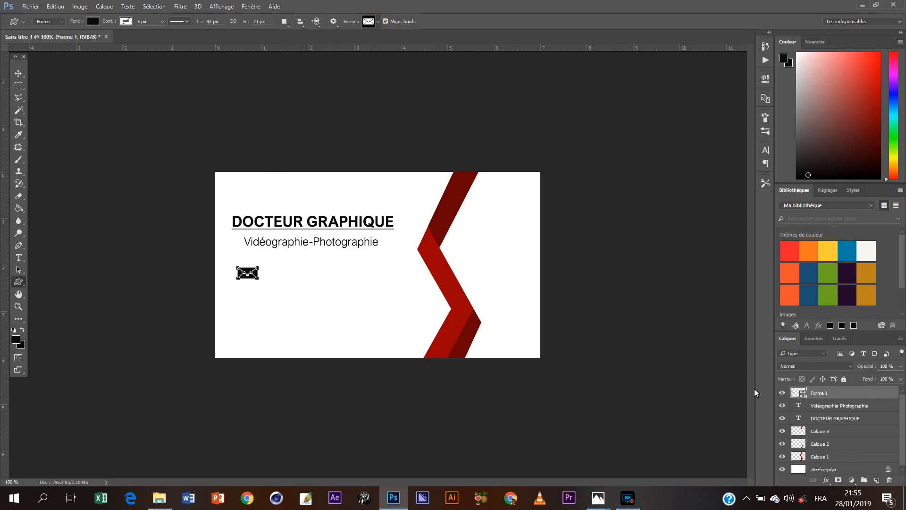
right_click(853, 396)
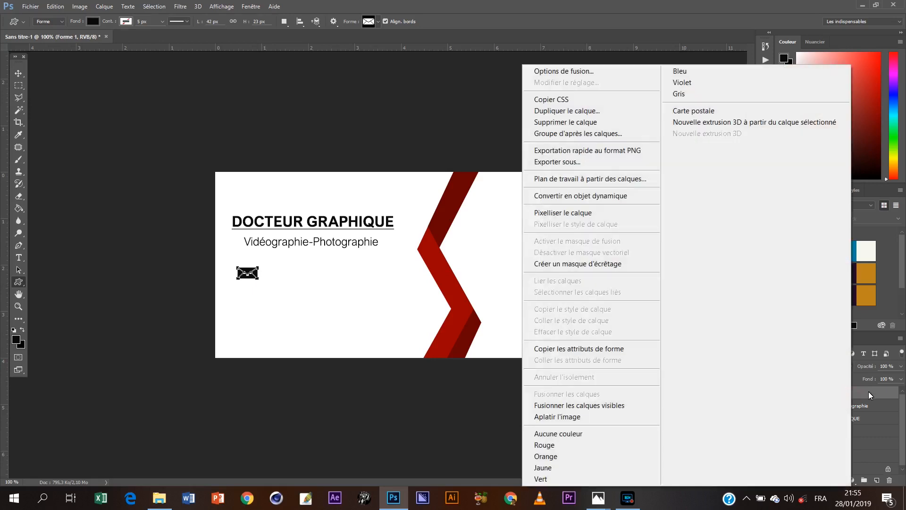
left_click(580, 212)
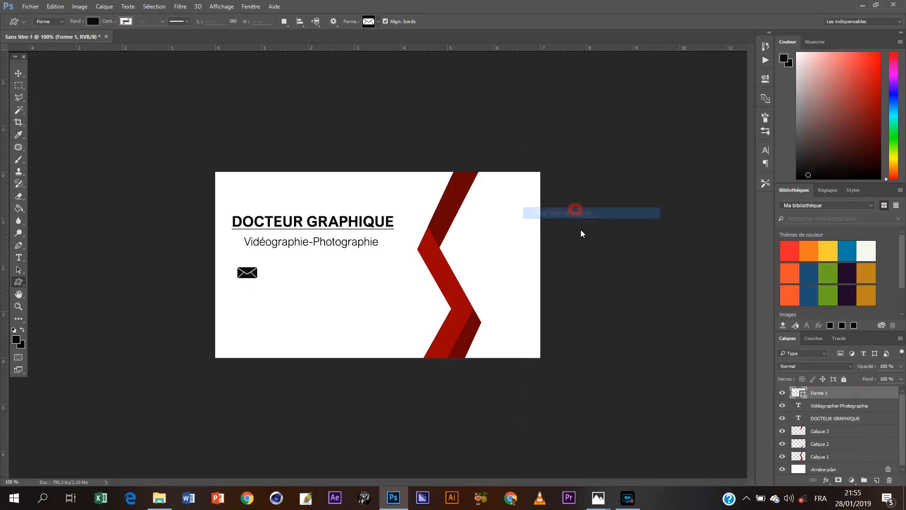
Apply a crimson red Color Overlay to the envelope icon's layer with Normal blending at 100% opacity
double_click(856, 396)
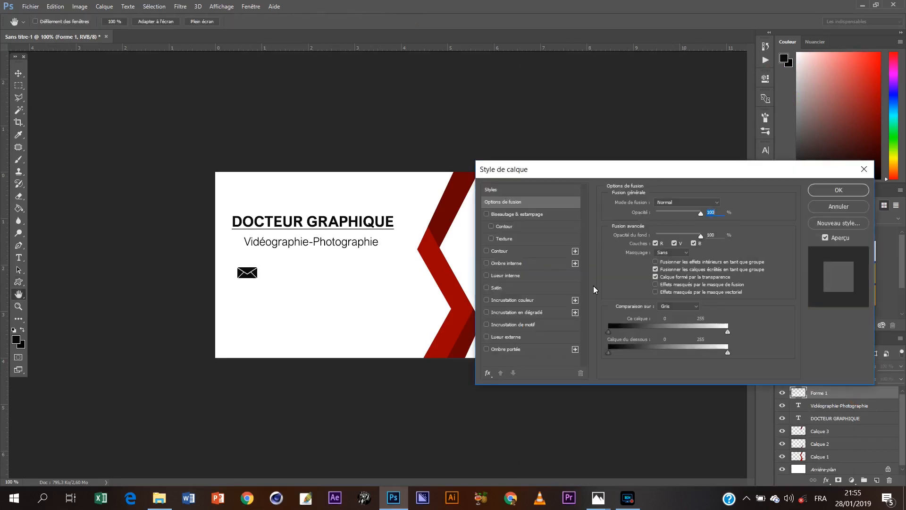
left_click(539, 301)
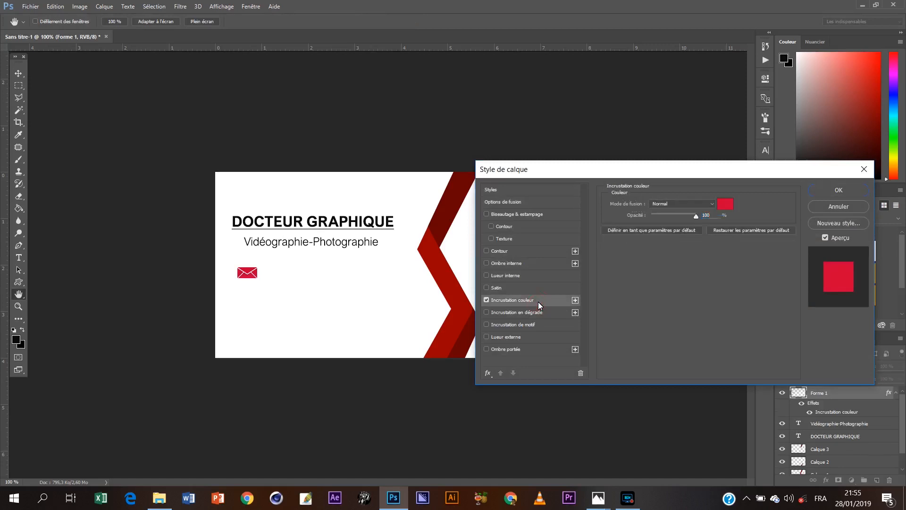
left_click(856, 189)
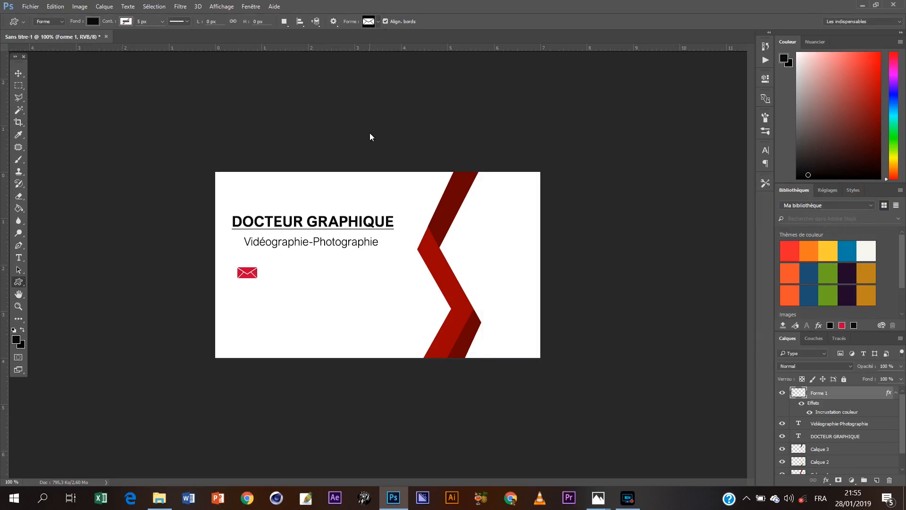
Draw a black telephone custom shape about 35 × 35 px below the envelope icon, and rasterize its layer
left_click(378, 21)
left_click(410, 131)
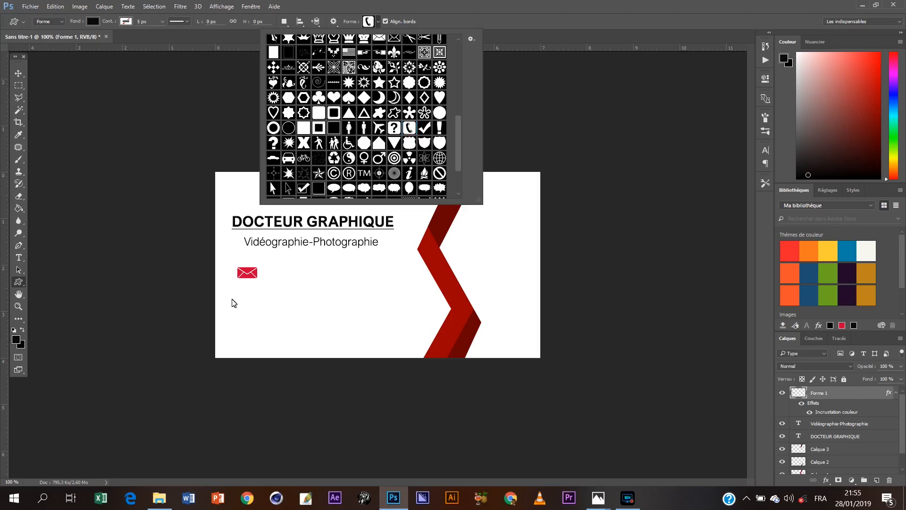
left_click(239, 290)
left_click_drag(245, 296, 256, 311)
right_click(837, 396)
left_click(565, 212)
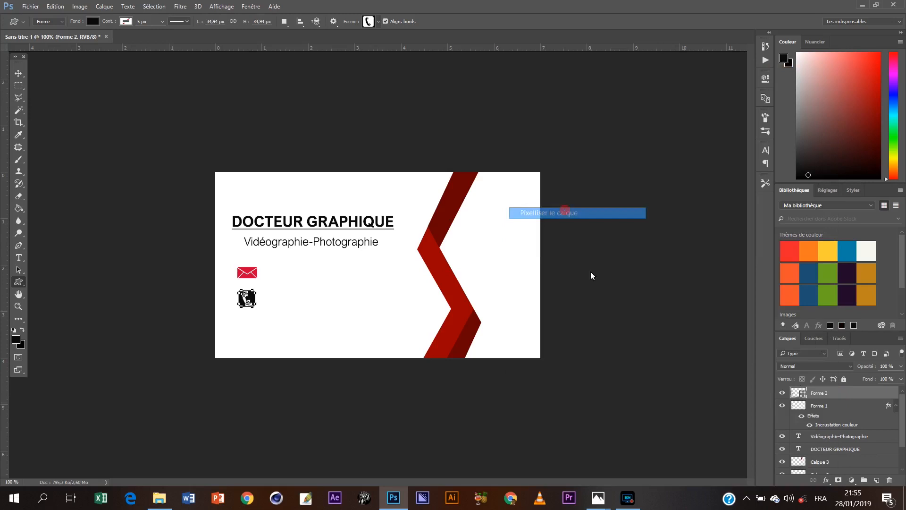
Apply the same red Color Overlay to the telephone icon's layer
double_click(859, 392)
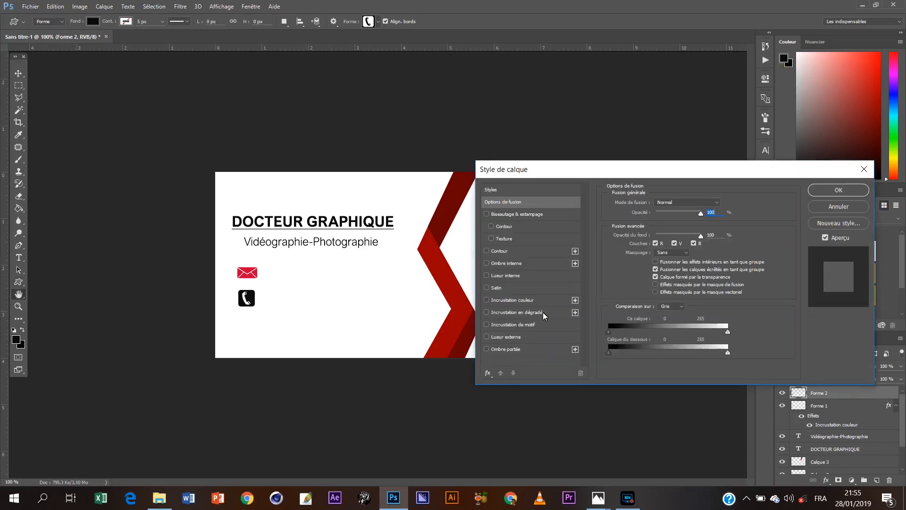
left_click(545, 301)
left_click(839, 190)
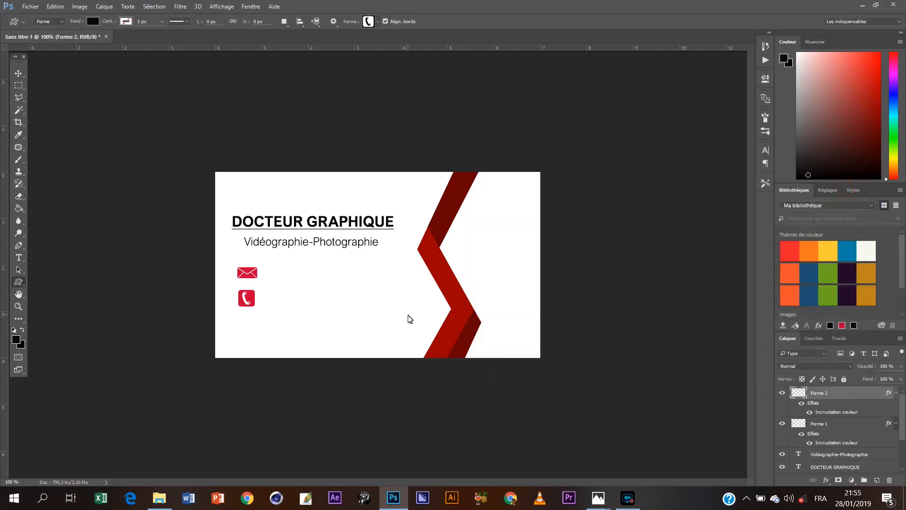
Draw a black house custom shape about 39 × 33 px below the telephone icon, and rasterize its layer
left_click(377, 23)
scroll(378, 112, "up", 3)
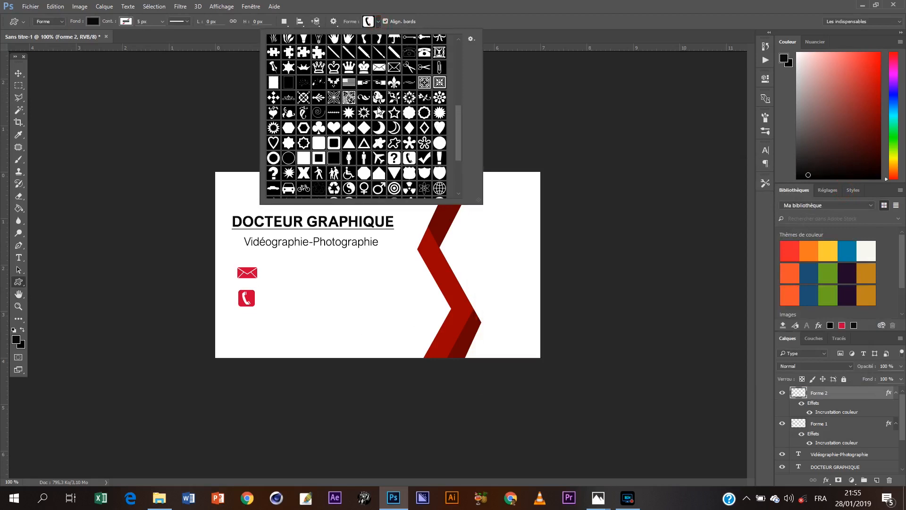
scroll(379, 111, "down", 3)
left_click(439, 160)
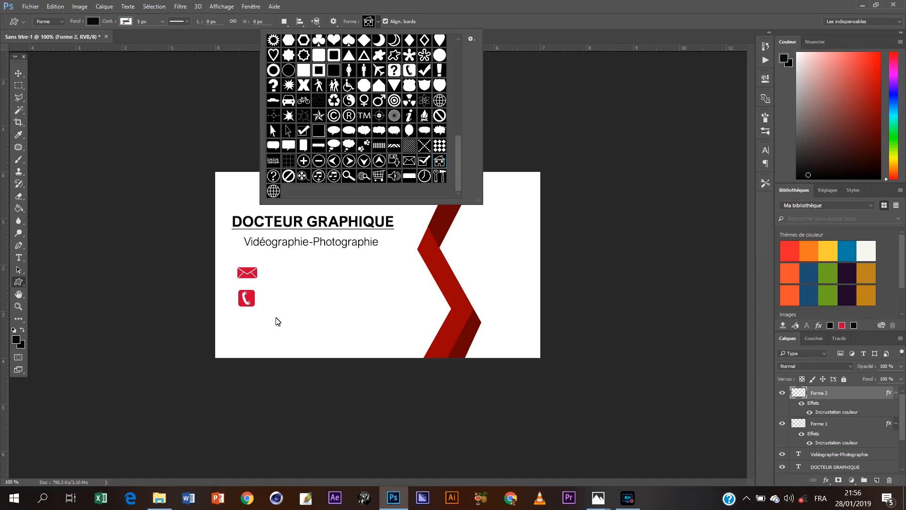
left_click_drag(240, 321, 259, 344)
right_click(859, 390)
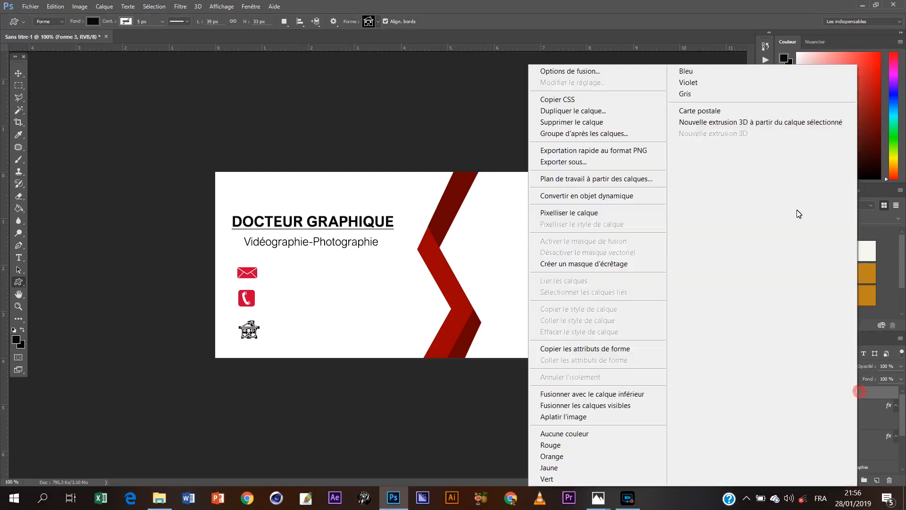
left_click(574, 209)
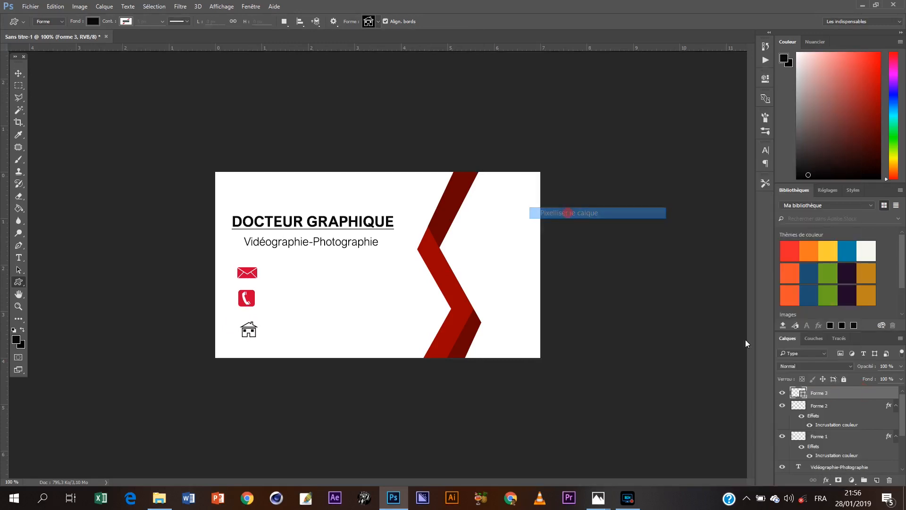
Give the house icon's layer the same red Color Overlay as the other two icons
double_click(855, 393)
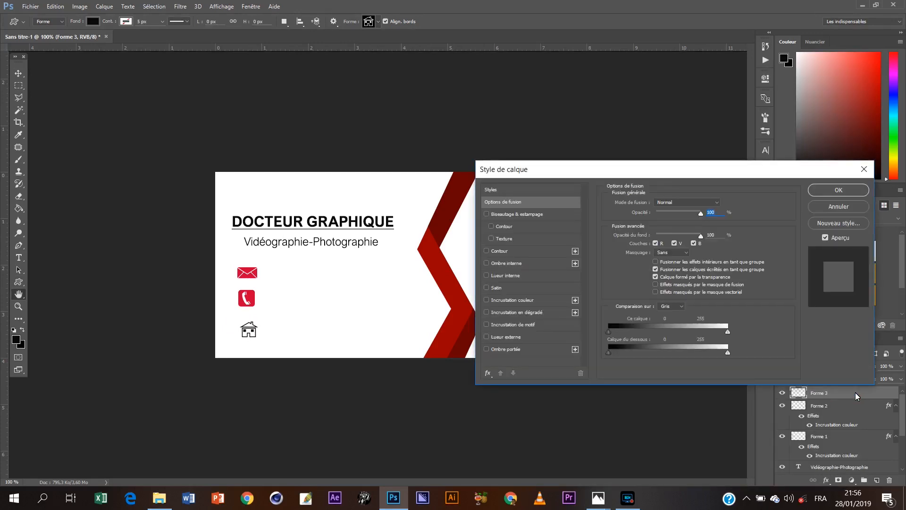
left_click(528, 300)
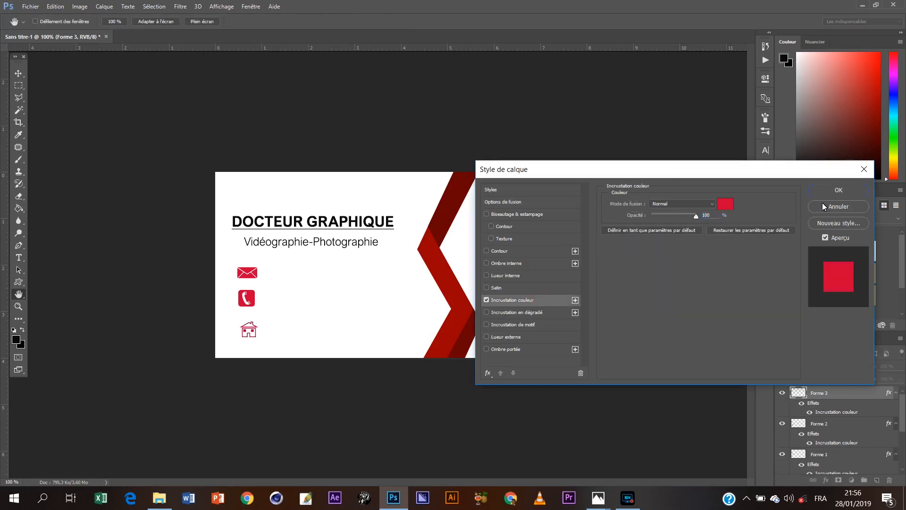
left_click(836, 190)
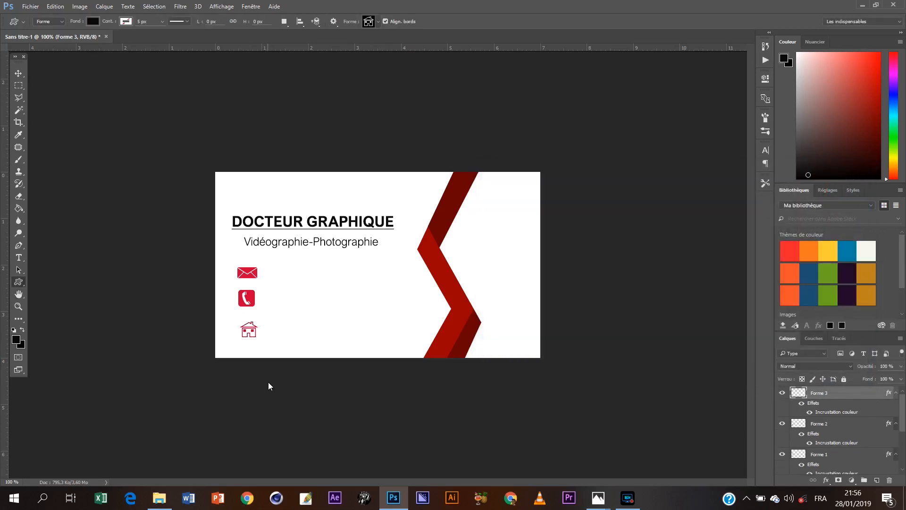
Move the house and telephone icons slightly down and left to align them beneath the envelope icon
key("v")
left_click_drag(251, 336, 249, 339)
right_click(247, 298)
left_click(283, 303)
left_click_drag(249, 300, 248, 305)
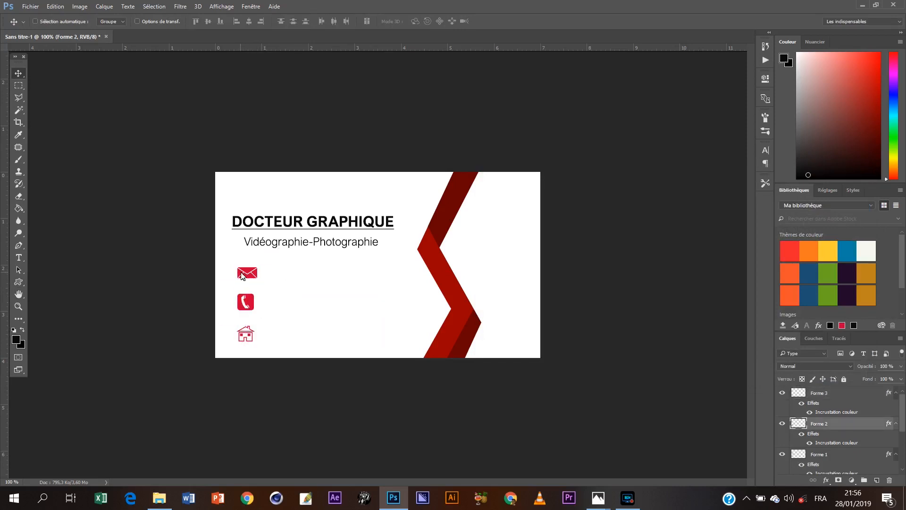
Narrow the envelope icon slightly with Free Transform so its width matches the telephone icon
right_click(247, 273)
left_click(264, 279)
key("ctrl+t")
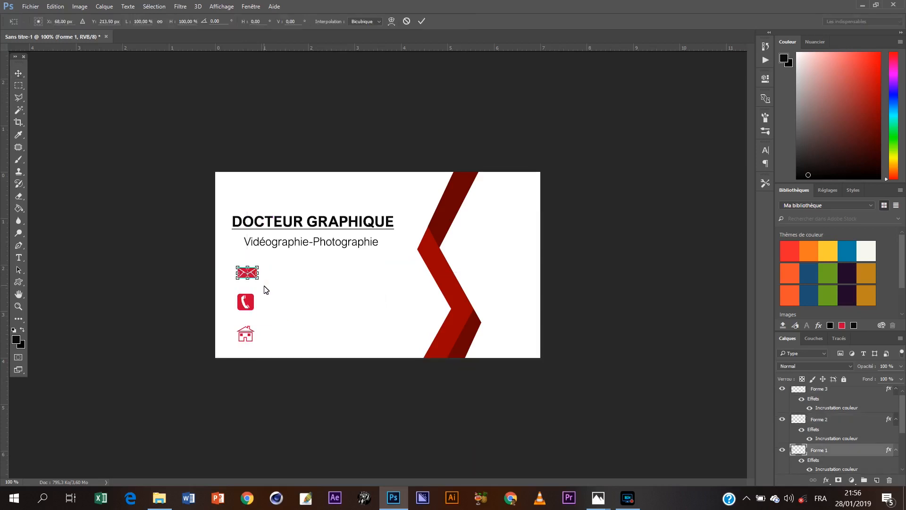
key("Return")
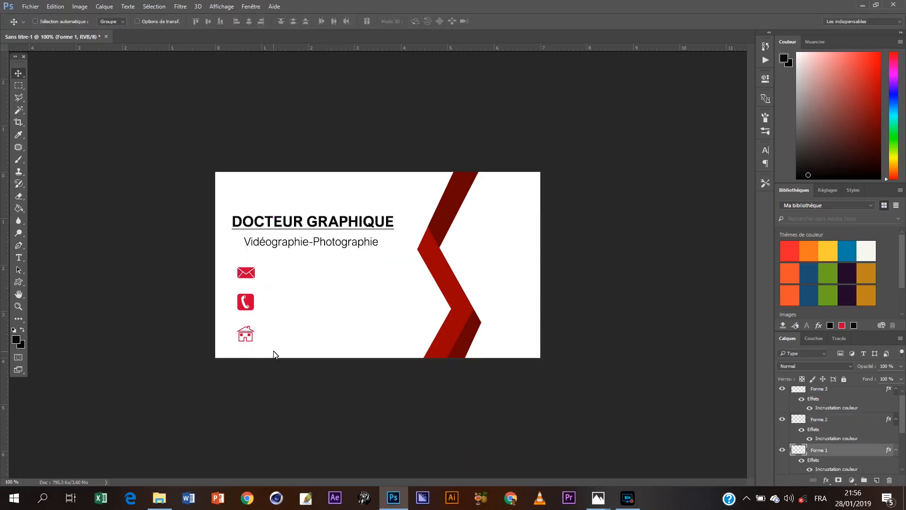
Add the text "docteurgraphique.com" in Arial Nova Light 7 pt beside the envelope icon as a separate layer
key("t")
left_click(264, 276)
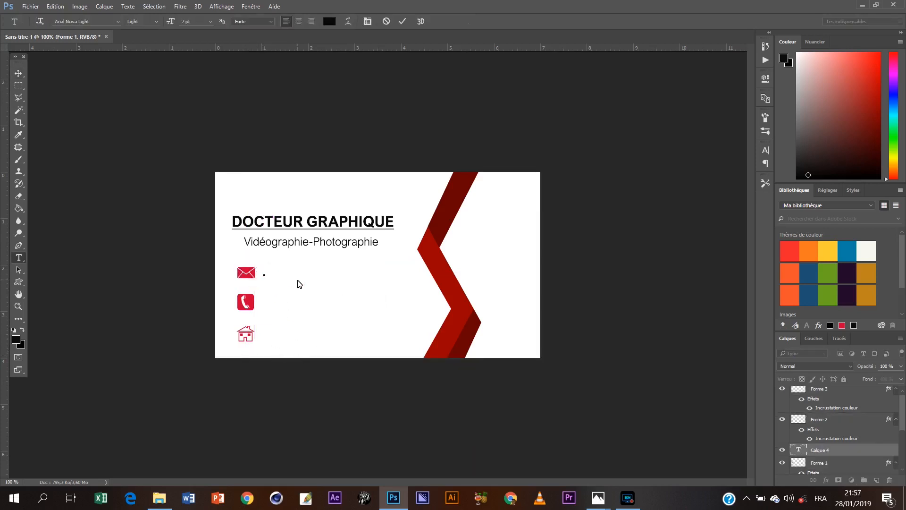
type("docteurgraphique.com")
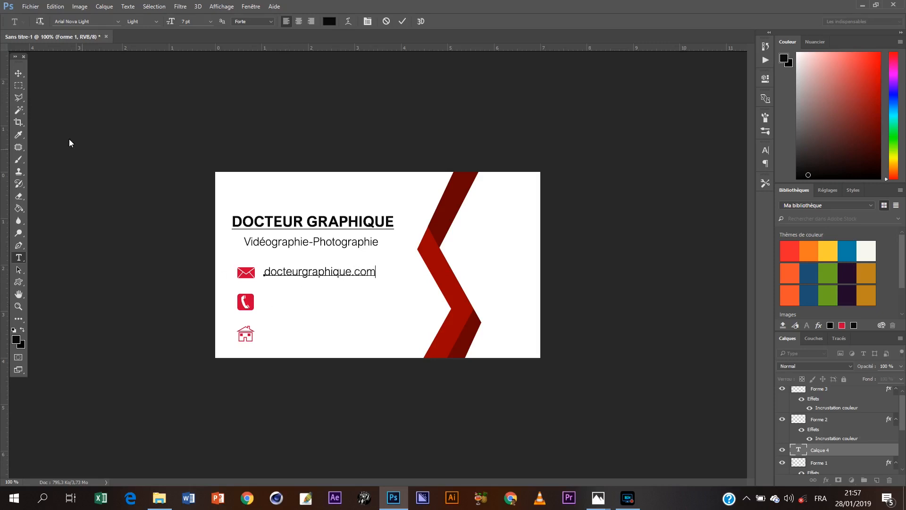
left_click(22, 74)
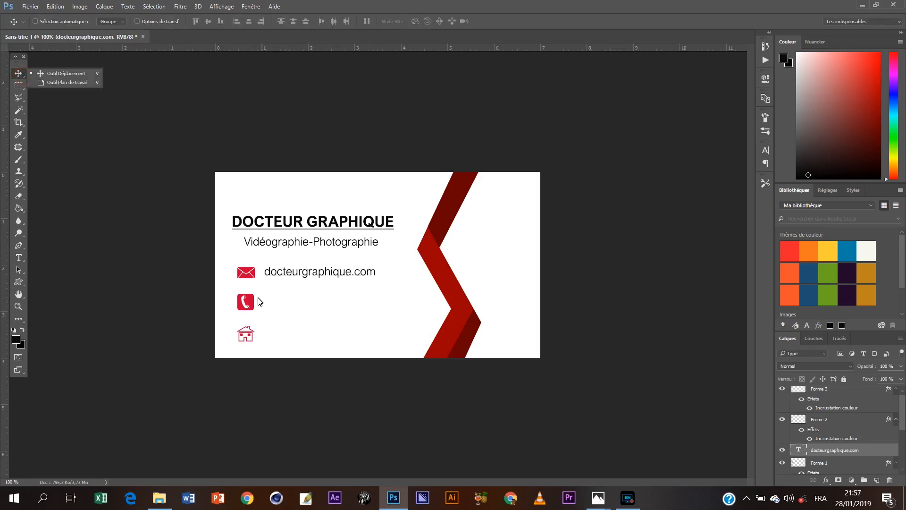
Add the phone number as a separate text layer beside the telephone icon, using hyphens as separators throughout
key("t")
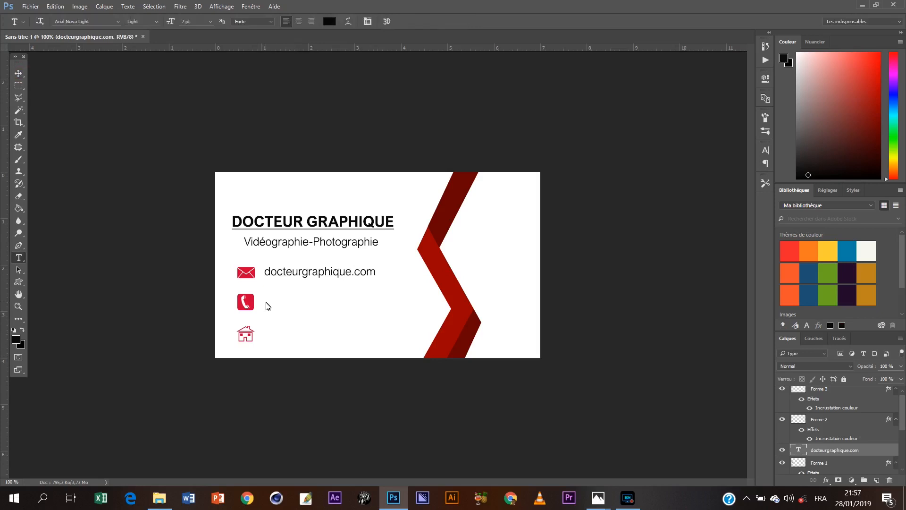
left_click(263, 307)
type("226-362_88")
key("ctrl+Return")
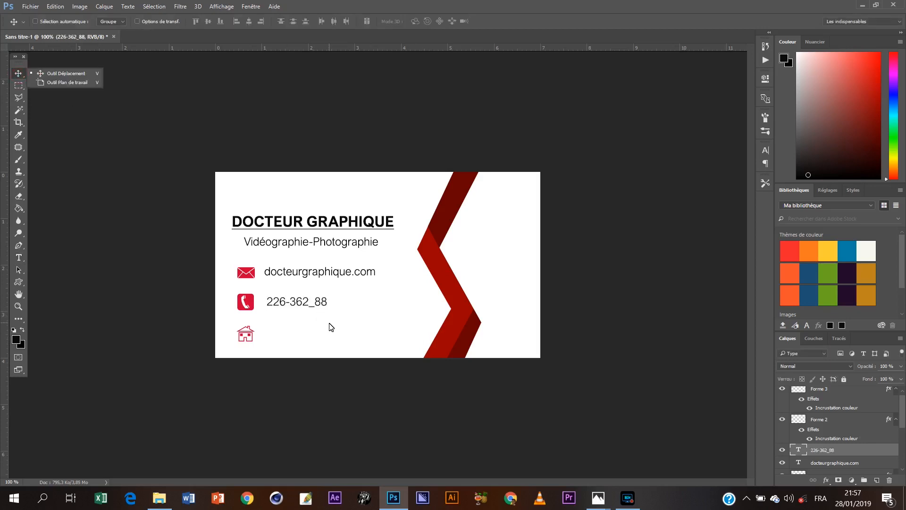
left_click(315, 312)
key("BackSpace")
type("-")
left_click(19, 73)
Add the text "commerce" beside the house icon as a separate text layer
key("t")
left_click(267, 361)
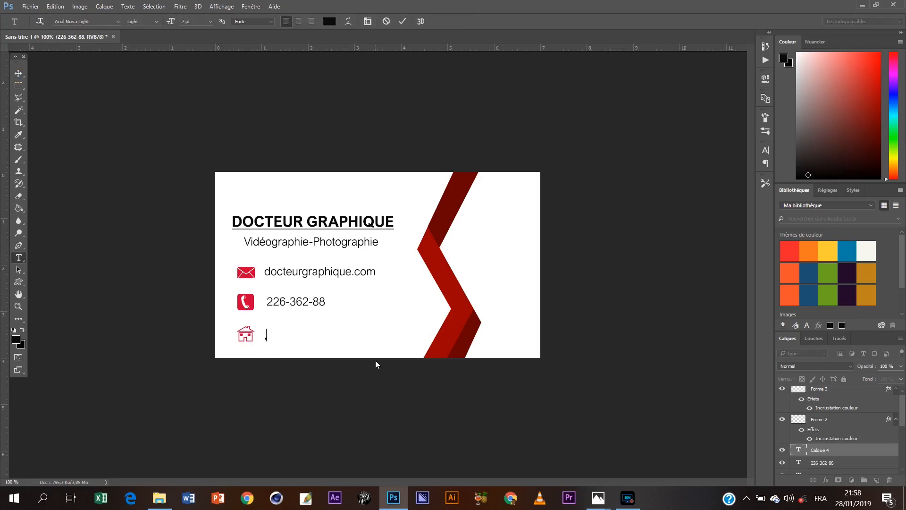
type("commerce")
left_click(18, 74)
Shift the "commerce", phone number and "docteurgraphique.com" texts right to make room for moving the icons
left_click_drag(299, 333, 343, 329)
left_click_drag(307, 302, 350, 310)
left_click_drag(323, 273, 363, 276)
Move the envelope, telephone and house icons right into an aligned column below the subtitle
right_click(254, 271)
left_click(267, 277)
left_click_drag(247, 276, 269, 302)
right_click(245, 302)
left_click(269, 311)
right_click(246, 332)
left_click(274, 340)
left_click_drag(246, 333, 273, 331)
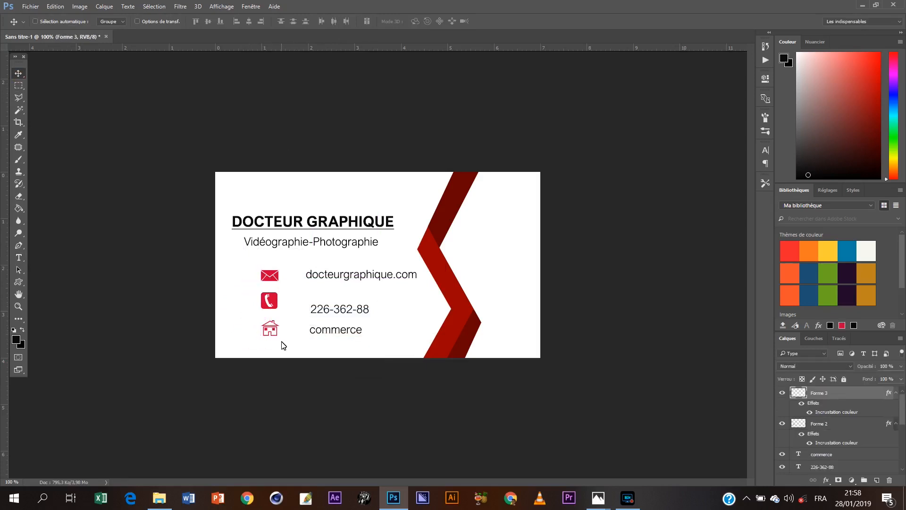
Move the three contact texts back left so their left edges line up, each level with its icon
right_click(333, 315)
left_click(349, 323)
left_click_drag(333, 315, 316, 309)
right_click(360, 332)
left_click(373, 339)
left_click_drag(360, 333, 344, 330)
right_click(360, 276)
left_click(377, 281)
left_click_drag(360, 276, 348, 275)
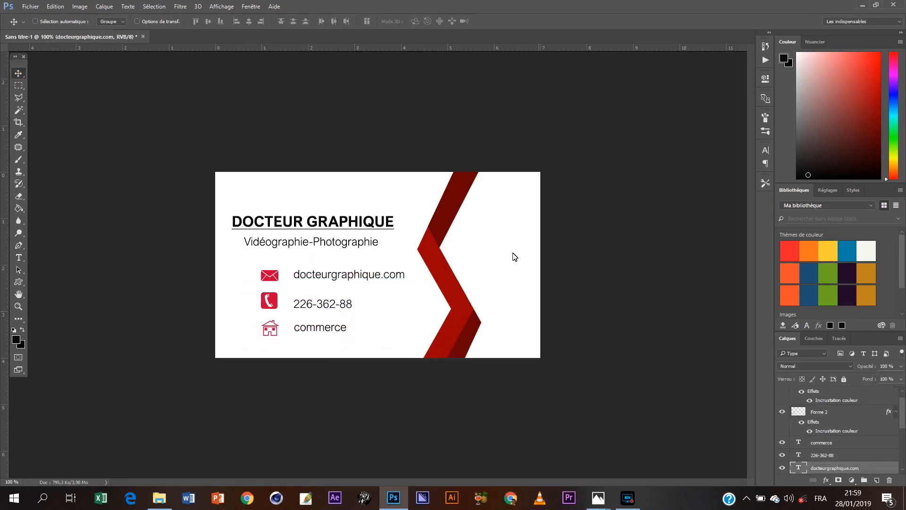
Switch to File Explorer and place the Canon_EOS_600D and CAMERA images from Disque local (I:) onto the business card in Photoshop
left_click(160, 497)
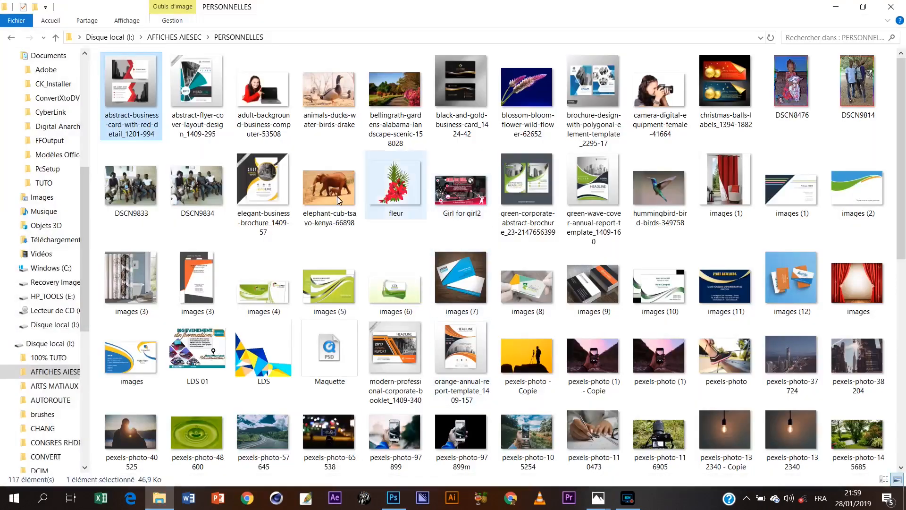
scroll(43, 156, "up", 3)
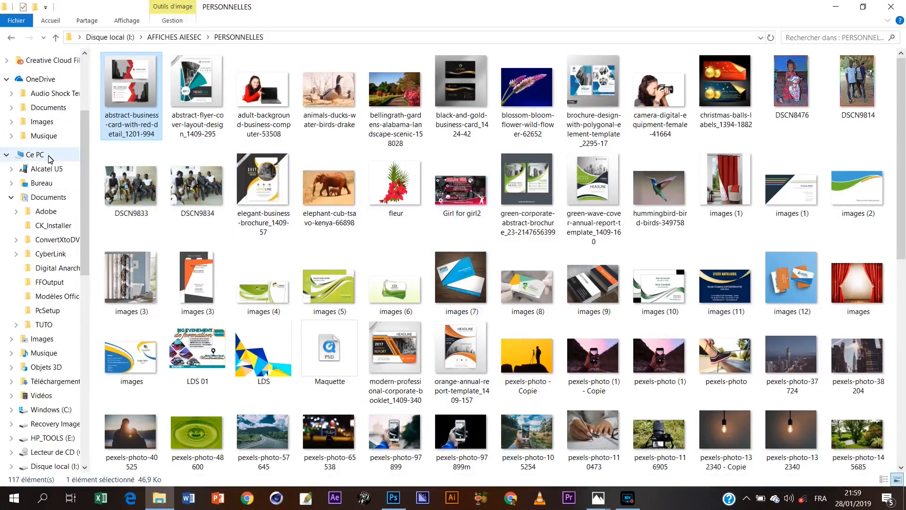
left_click(34, 155)
double_click(353, 204)
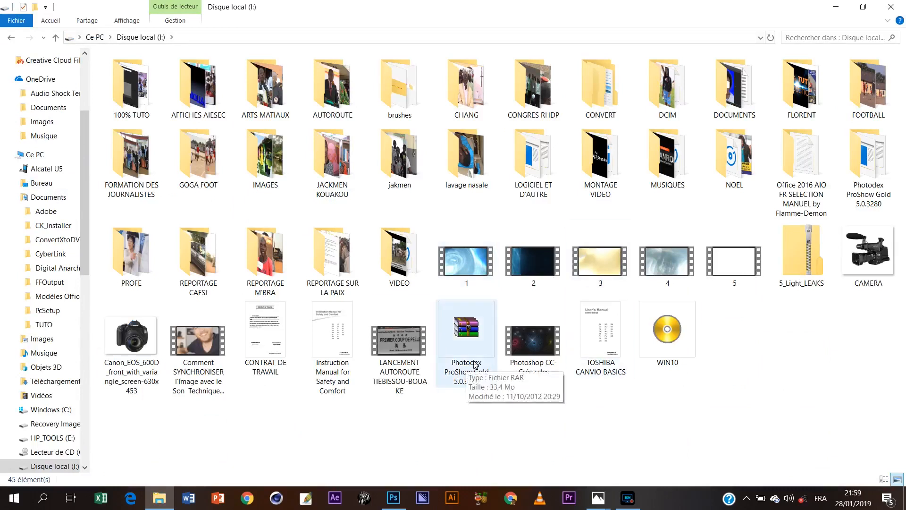
left_click(868, 255, "ctrl")
left_click_drag(134, 340, 410, 257)
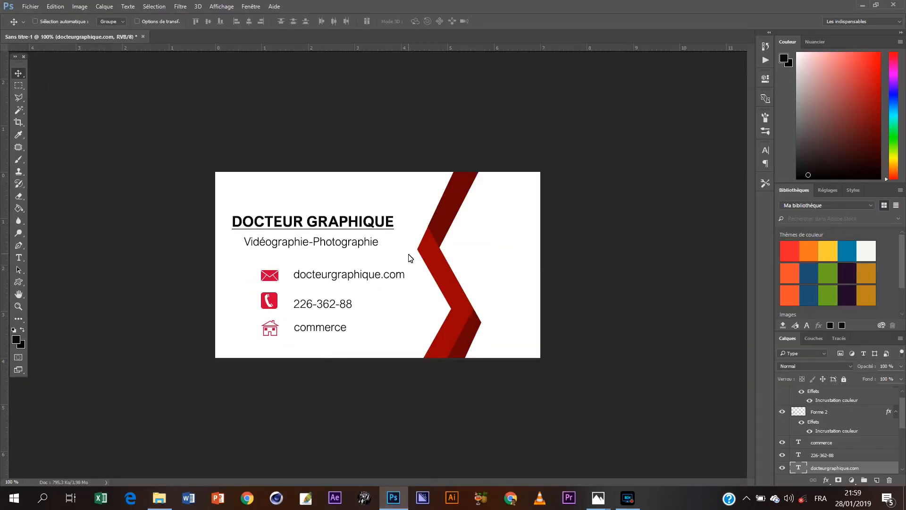
key("Return")
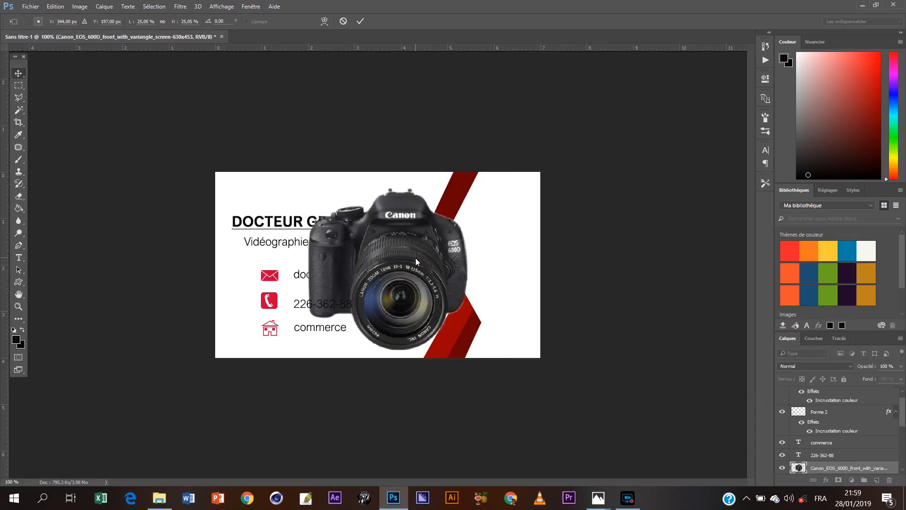
key("Return")
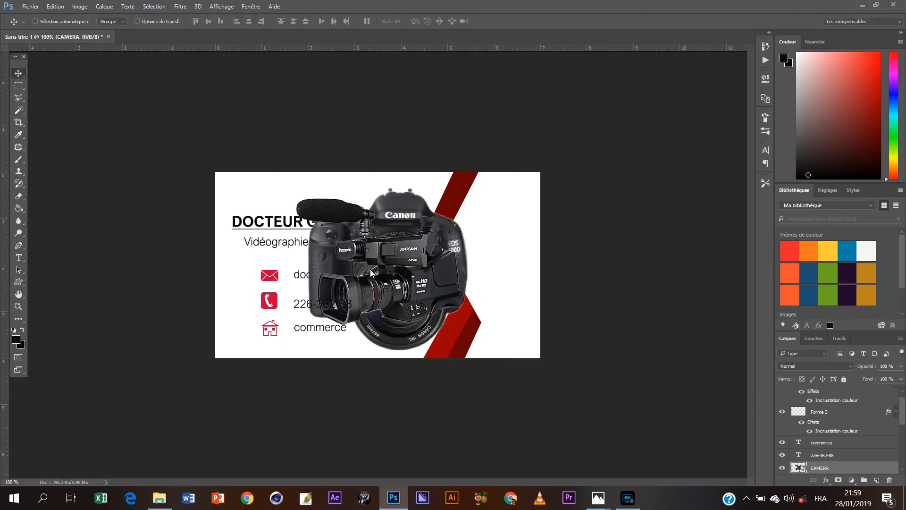
Move the CAMERA image right over the red ribbon and hide the Canon_EOS_600D layer
left_click_drag(376, 256, 458, 263)
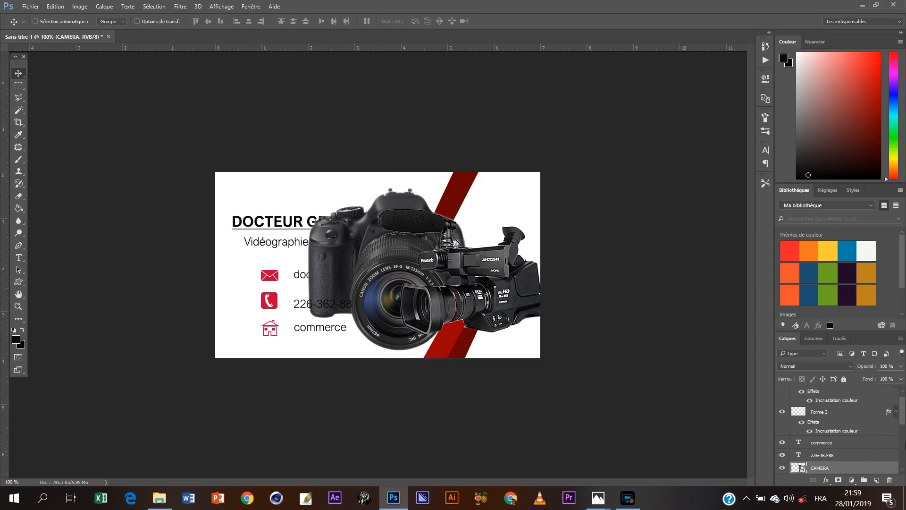
scroll(903, 428, "down", 3)
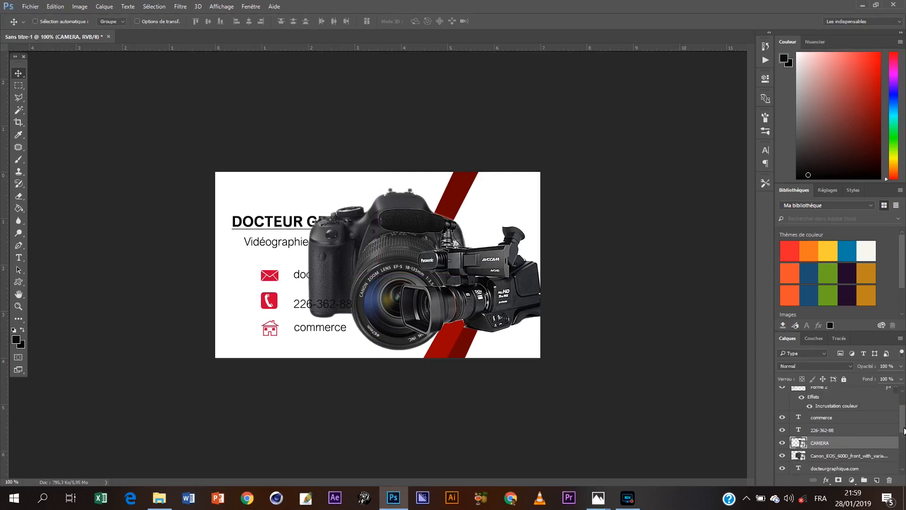
left_click(781, 456)
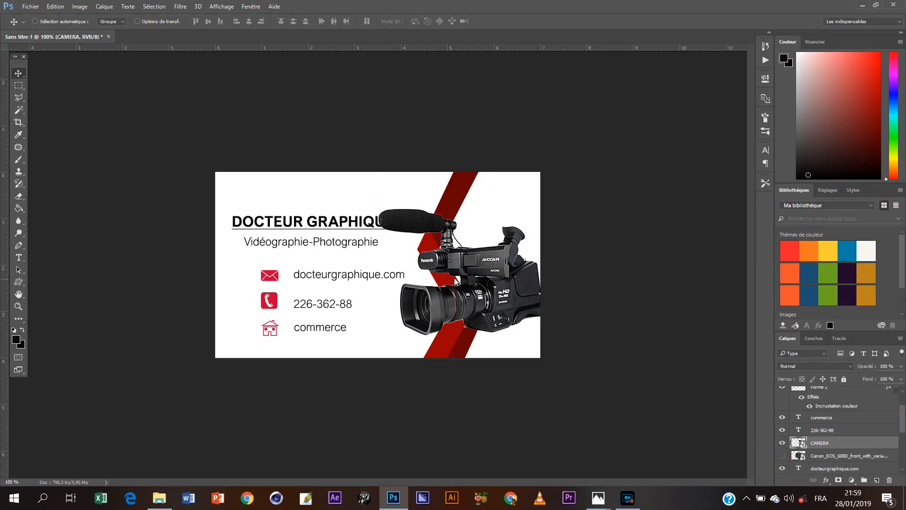
Scale the CAMERA image down and place it beside the red ribbon, with its layer beneath the ribbon layers
right_click(469, 268)
left_click(481, 270)
key("ctrl+t")
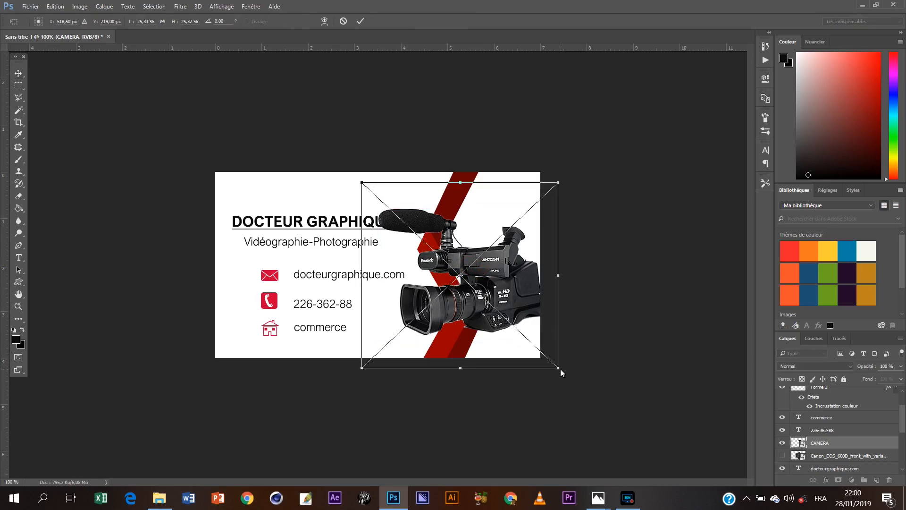
left_click_drag(559, 369, 518, 342)
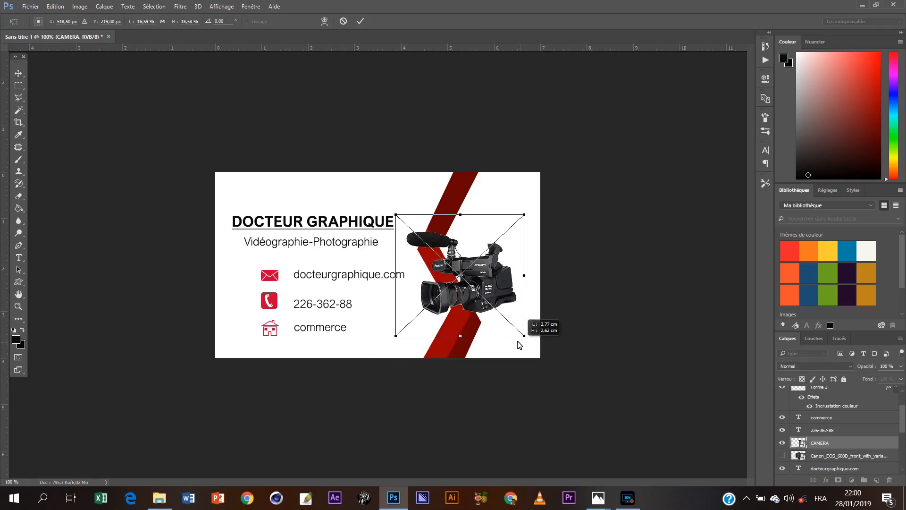
Show the Canon_EOS_600D layer again and make it the active layer
left_click(783, 449)
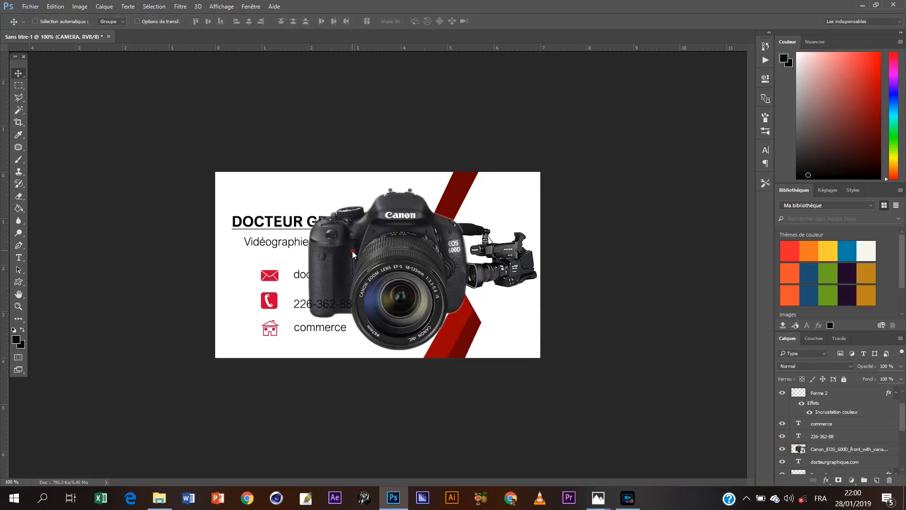
right_click(352, 255)
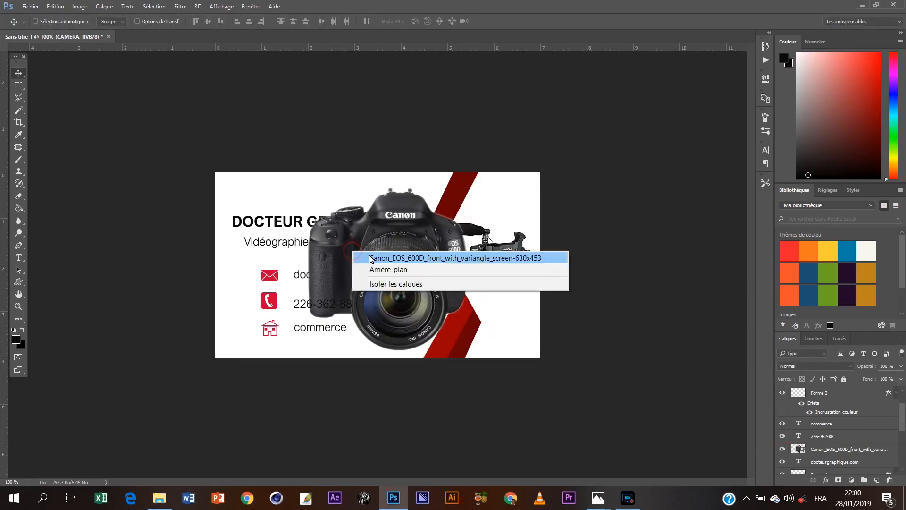
right_click(370, 231)
left_click(346, 279)
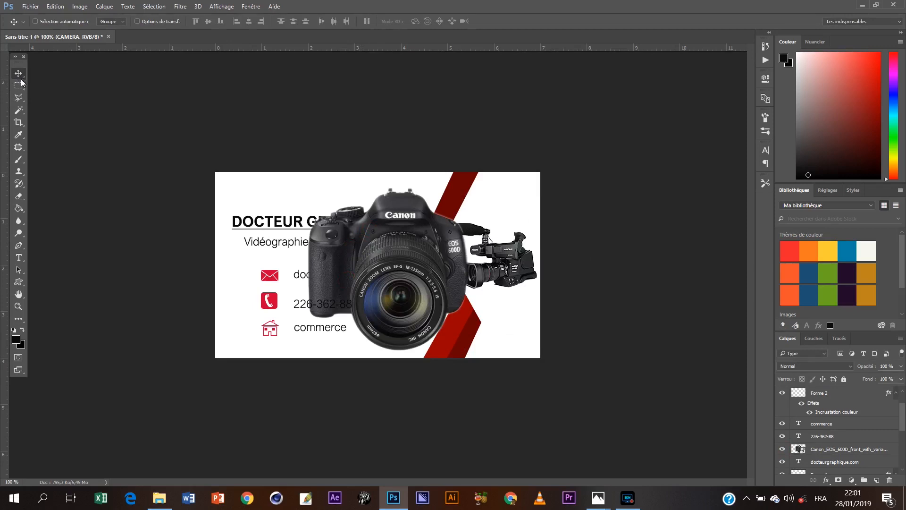
left_click(379, 253)
right_click(379, 253)
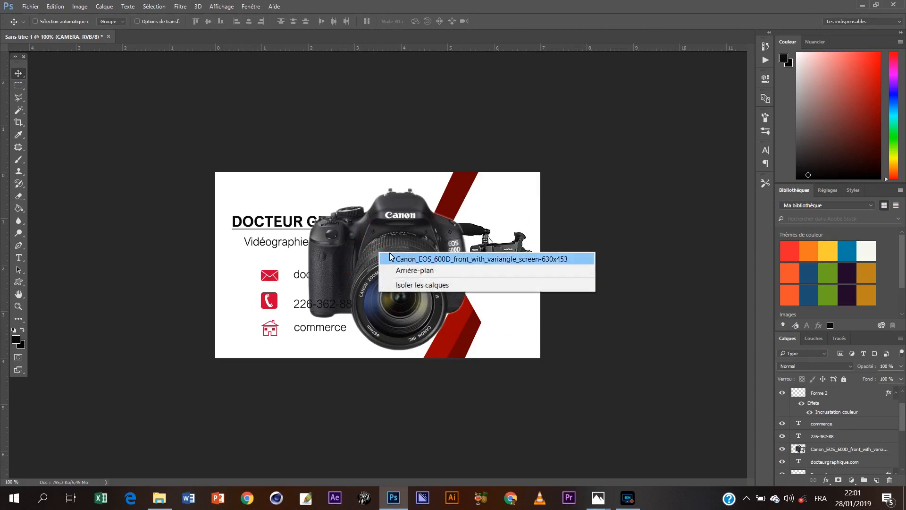
left_click(438, 261)
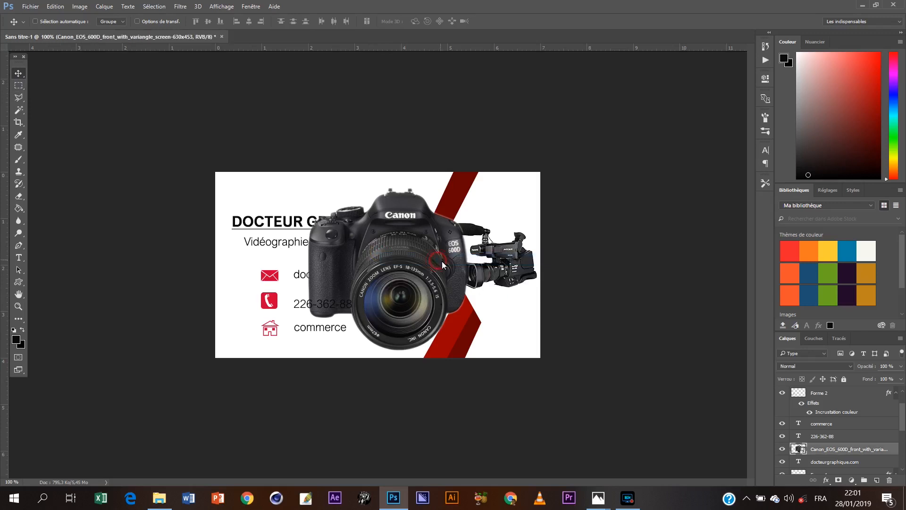
Move the Canon image right and scale it down to a small picture over the lower part of the video camera
left_click_drag(398, 264, 426, 273)
key("ctrl")
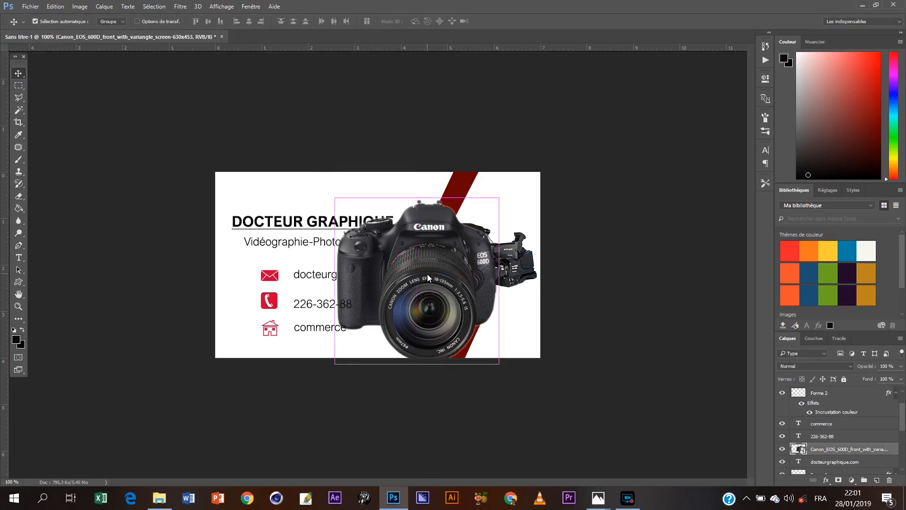
key("ctrl+t")
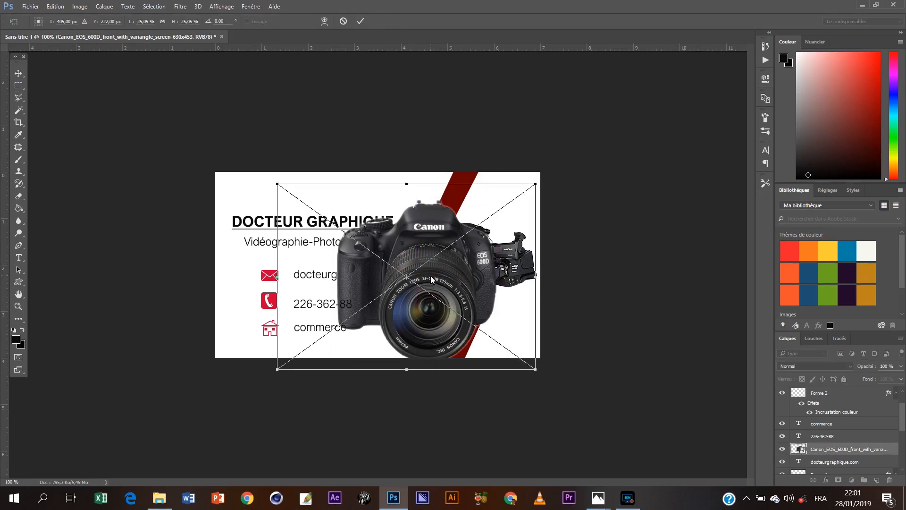
left_click_drag(282, 190, 480, 280)
key("Return")
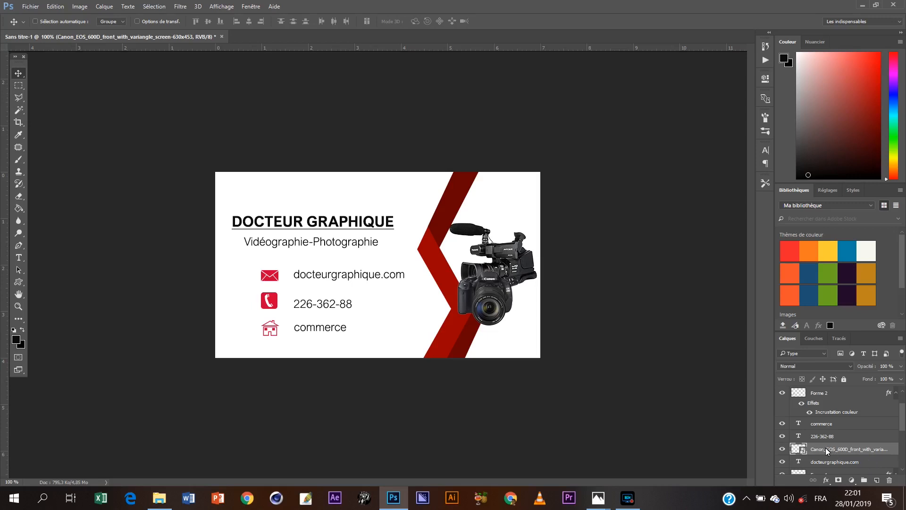
Put the Canon layer just above Arrière-plan and move its image below the video camera, beside the ribbon
left_click_drag(820, 446, 814, 480)
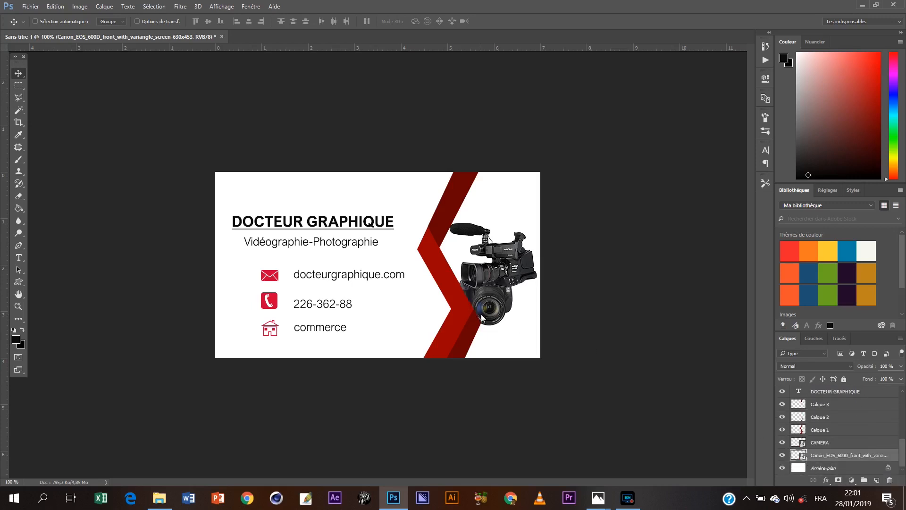
right_click(504, 302)
left_click(515, 306)
left_click_drag(491, 305, 512, 331)
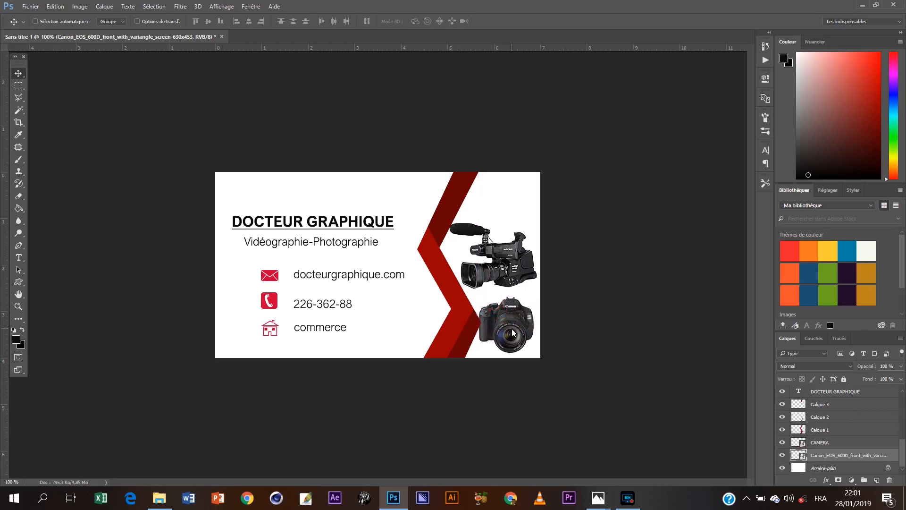
Move the CAMERA image and the Canon image slightly up and left, closer to the ribbon
right_click(504, 263)
left_click(514, 267)
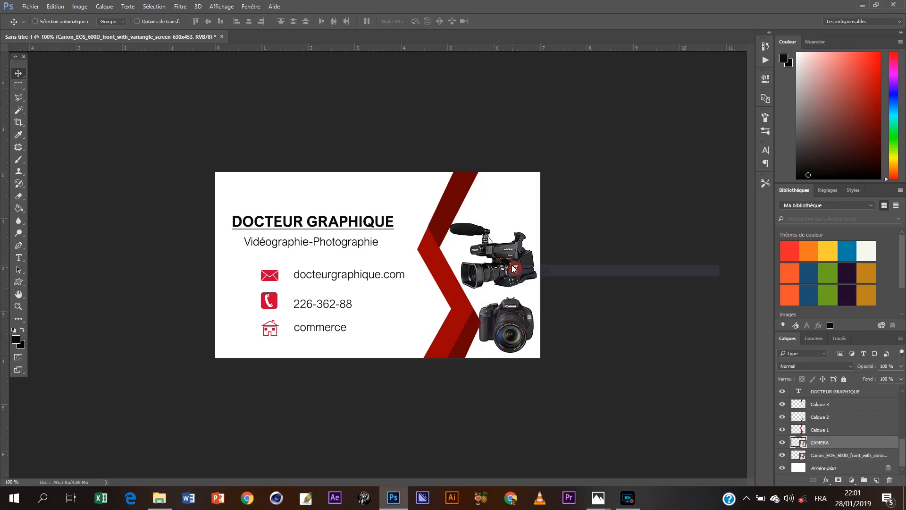
left_click_drag(510, 265, 506, 260)
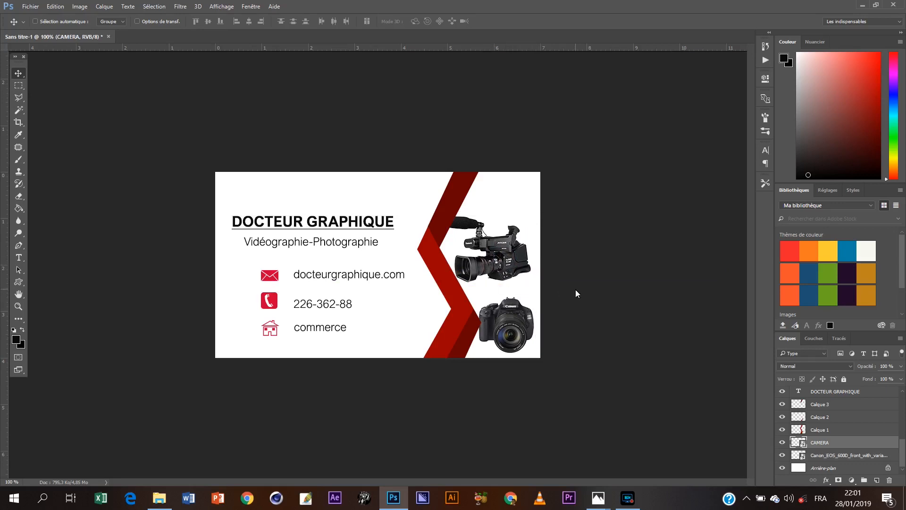
right_click(501, 324)
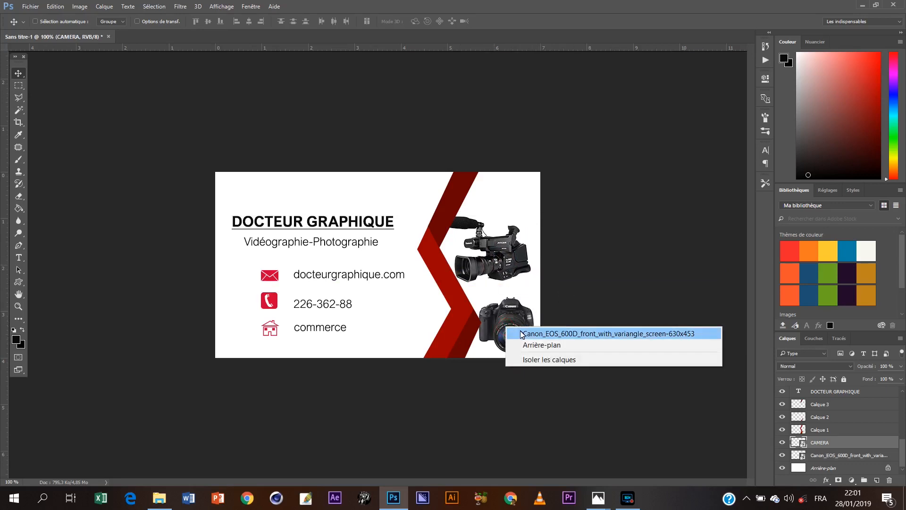
left_click(503, 330)
left_click_drag(503, 330, 500, 321)
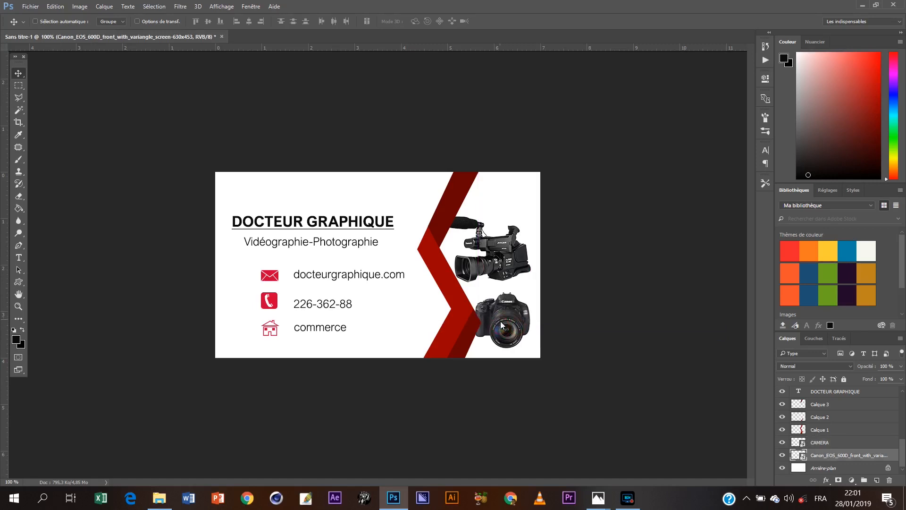
Shift the CAMERA image slightly right, leaving its microphone tip behind the red ribbon
right_click(506, 262)
left_click(510, 260)
left_click_drag(507, 262, 509, 260)
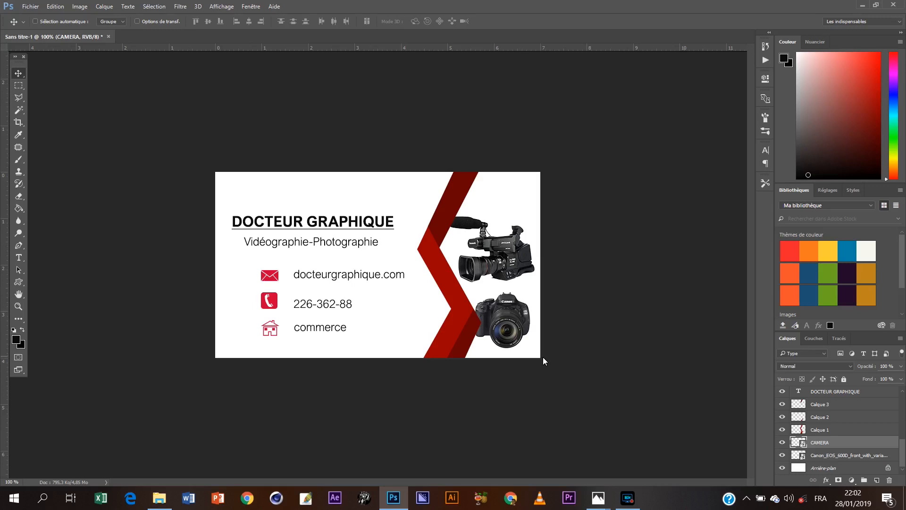
Switch to File Explorer and place the LOGO YT image onto the business card in Photoshop
left_click(160, 498)
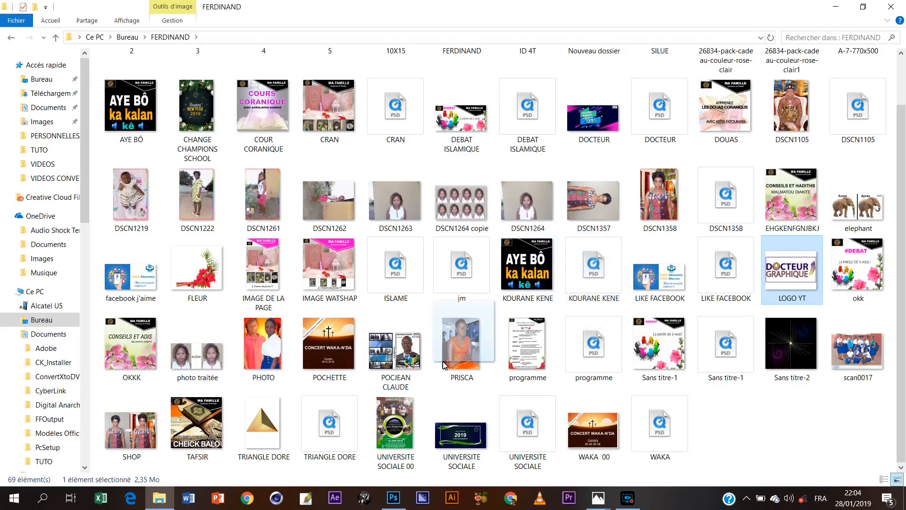
left_click_drag(442, 365, 404, 220)
left_click_drag(350, 214, 351, 215)
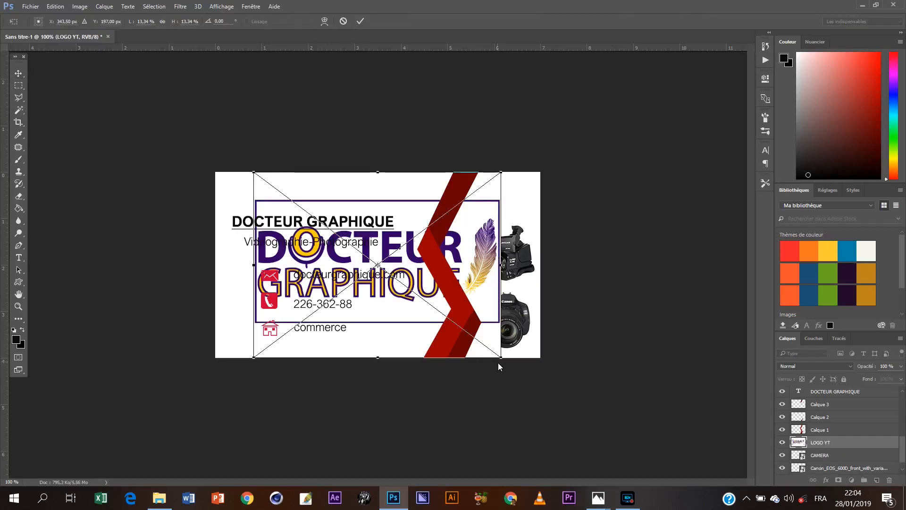
Scale the LOGO YT image down to about 2% and move it into the card's upper-left corner, above the title
left_click_drag(502, 357, 410, 291)
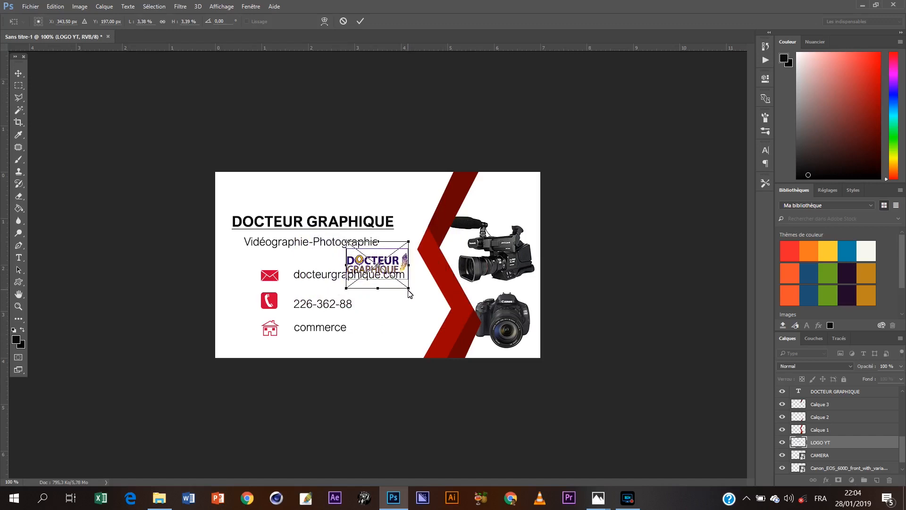
left_click_drag(410, 293, 398, 282)
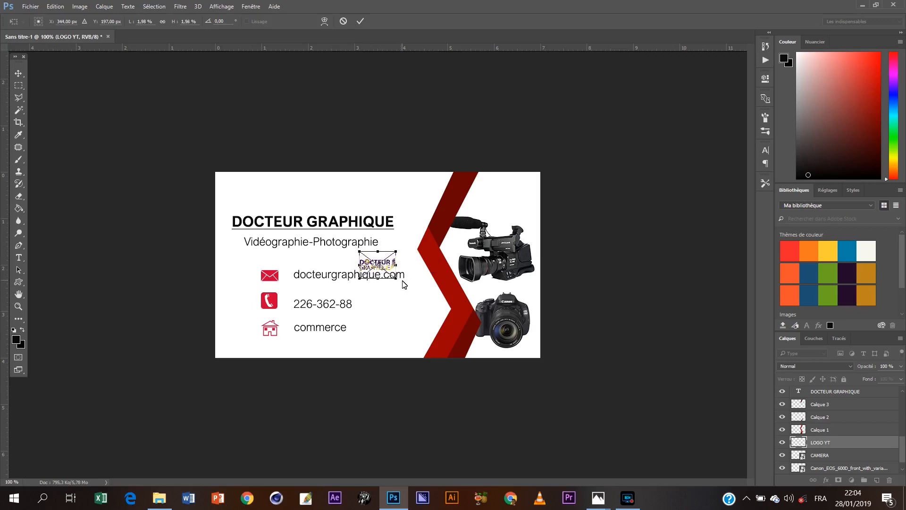
key("Return")
left_click_drag(375, 262, 252, 191)
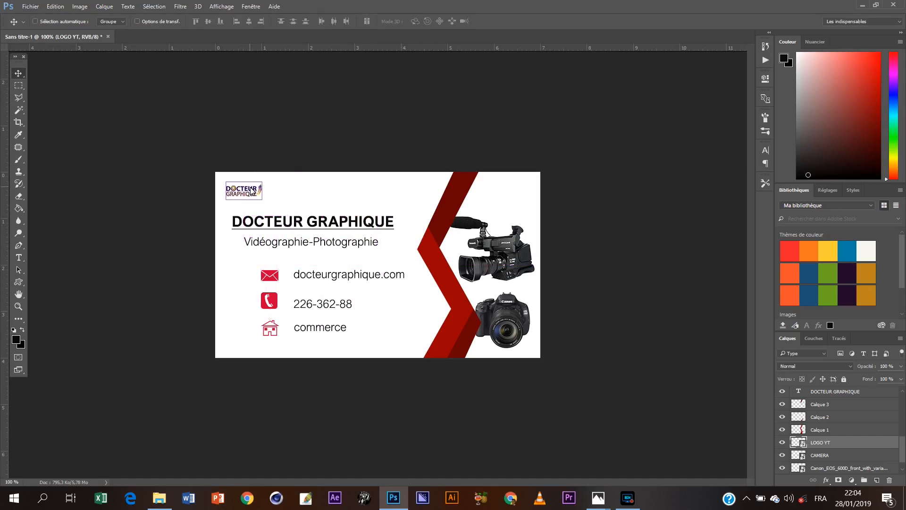
Enlarge the logo to about 3% and nudge it up and left so it clears the DOCTEUR GRAPHIQUE title
key("ctrl+t")
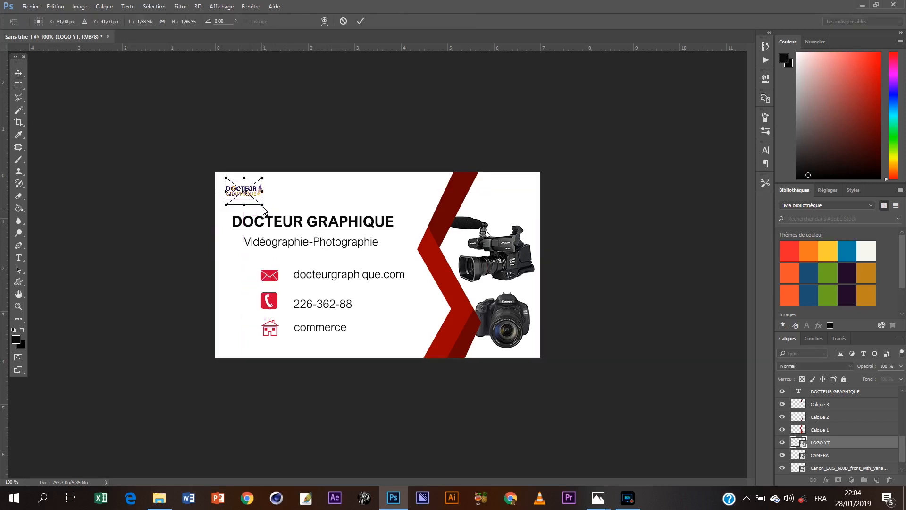
left_click_drag(263, 209, 288, 220)
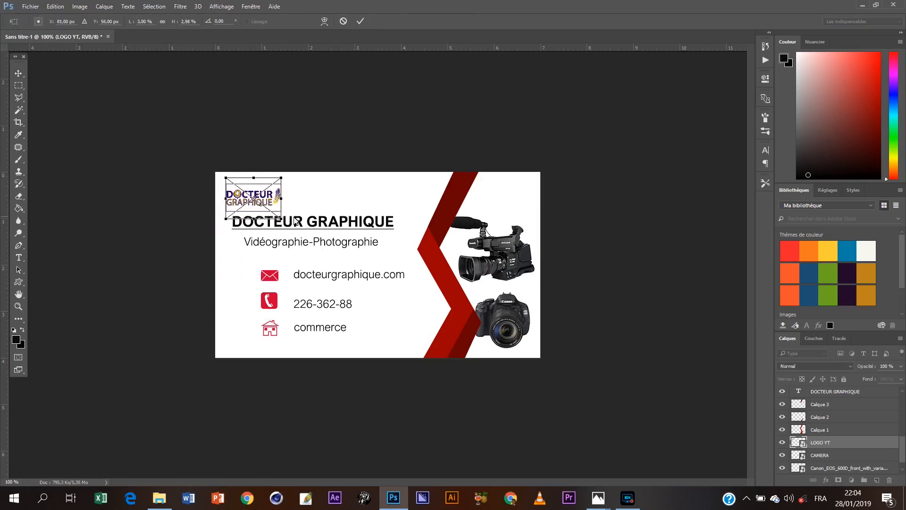
key("Return")
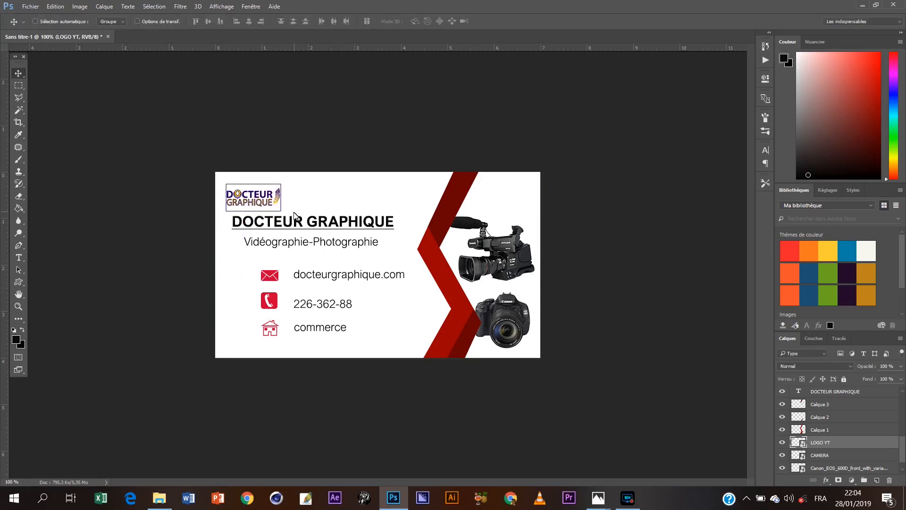
left_click_drag(258, 204, 255, 199)
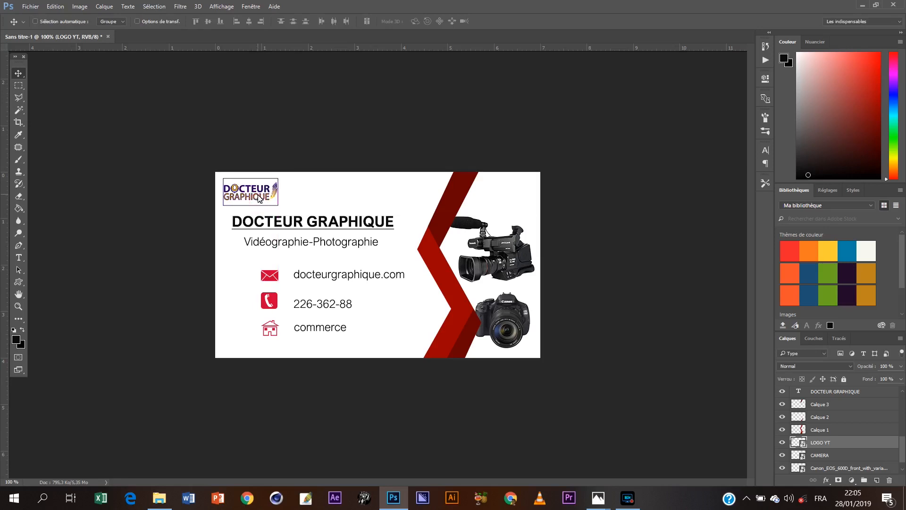